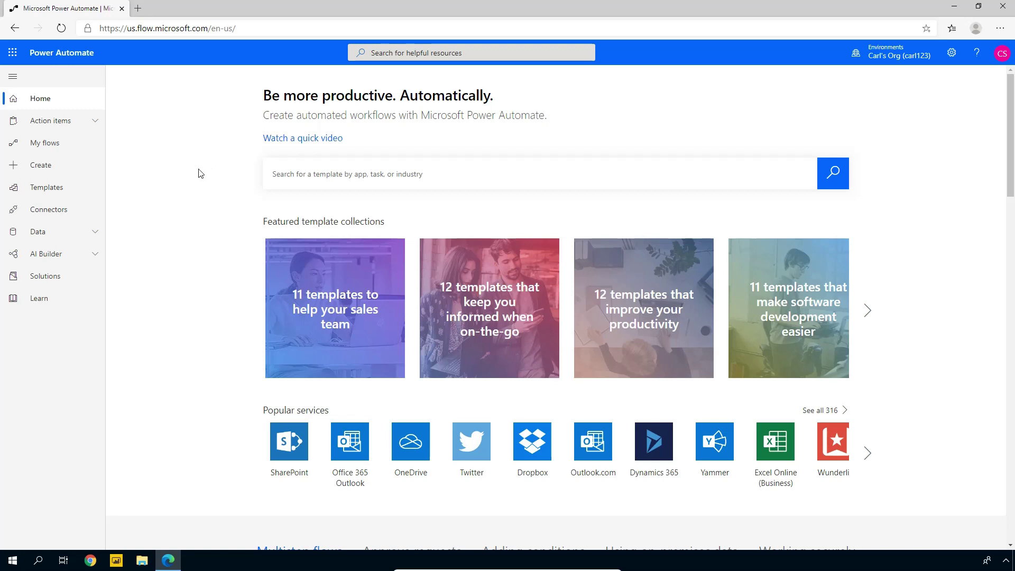
Start an instant flow named 'Create Report' using the Manually trigger a flow trigger
click(52, 170)
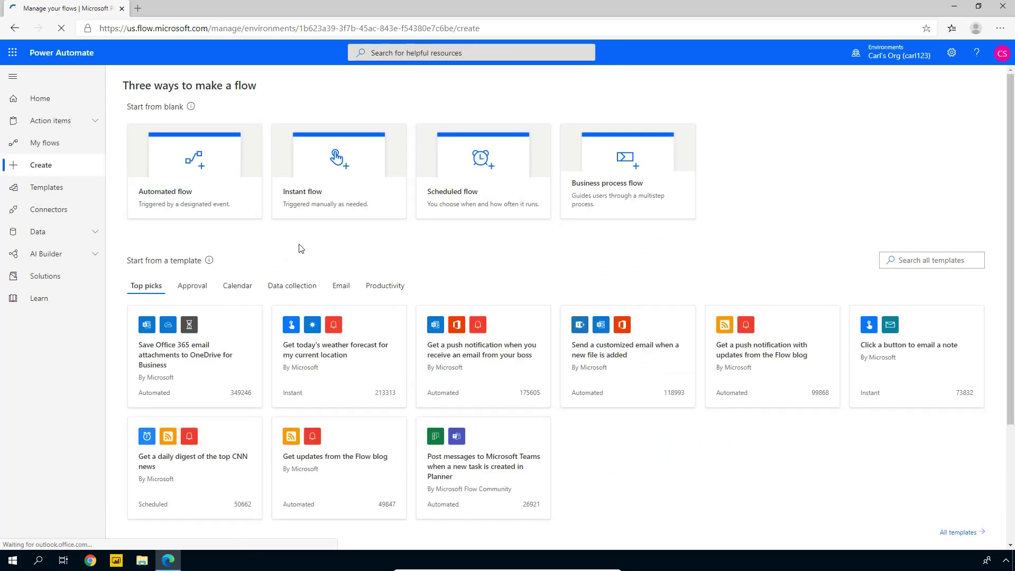
click(335, 176)
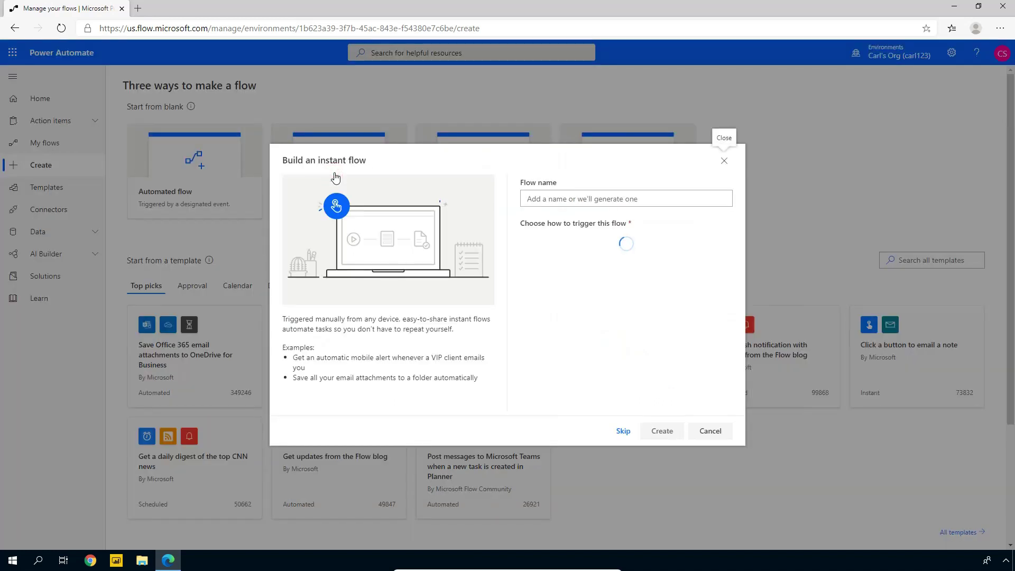
click(569, 198)
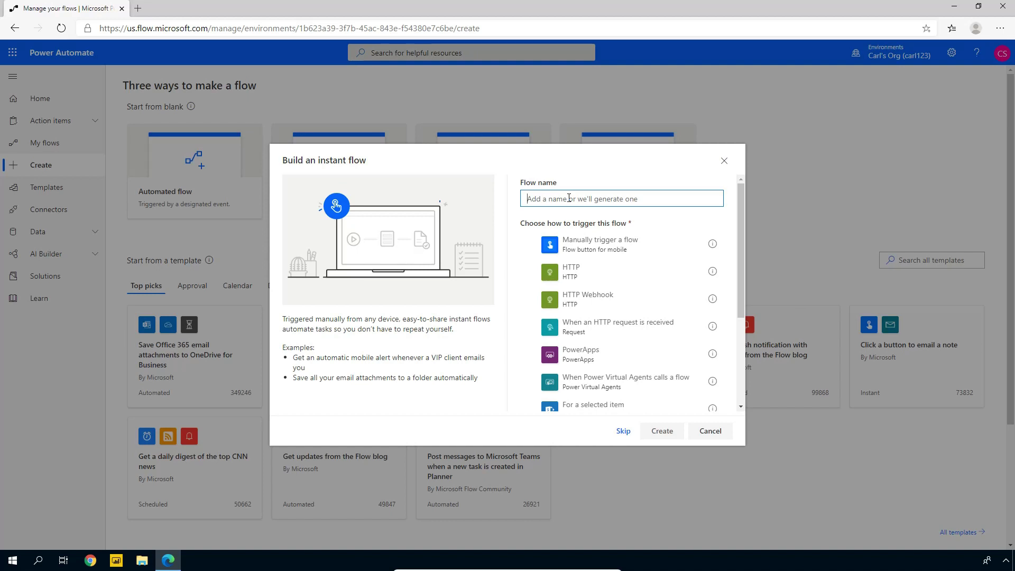
text(Create Report)
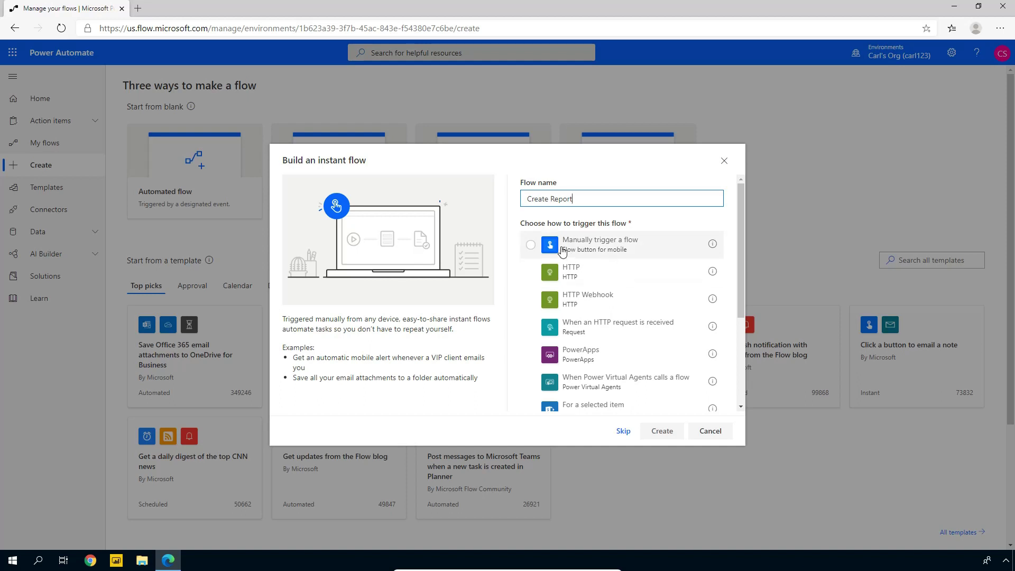
click(532, 246)
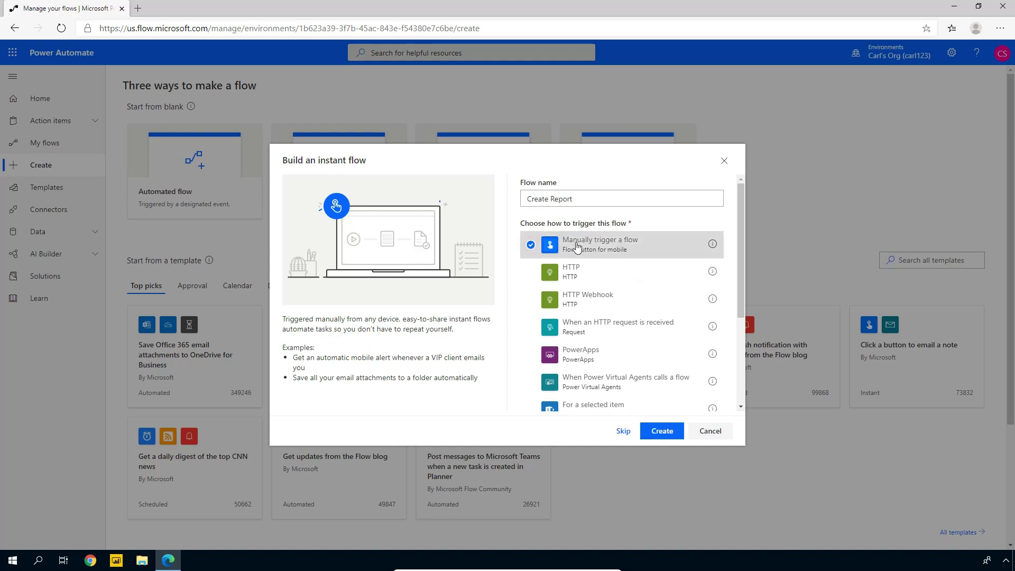
Create the flow and add a Common Data Service List records action after the trigger
click(664, 432)
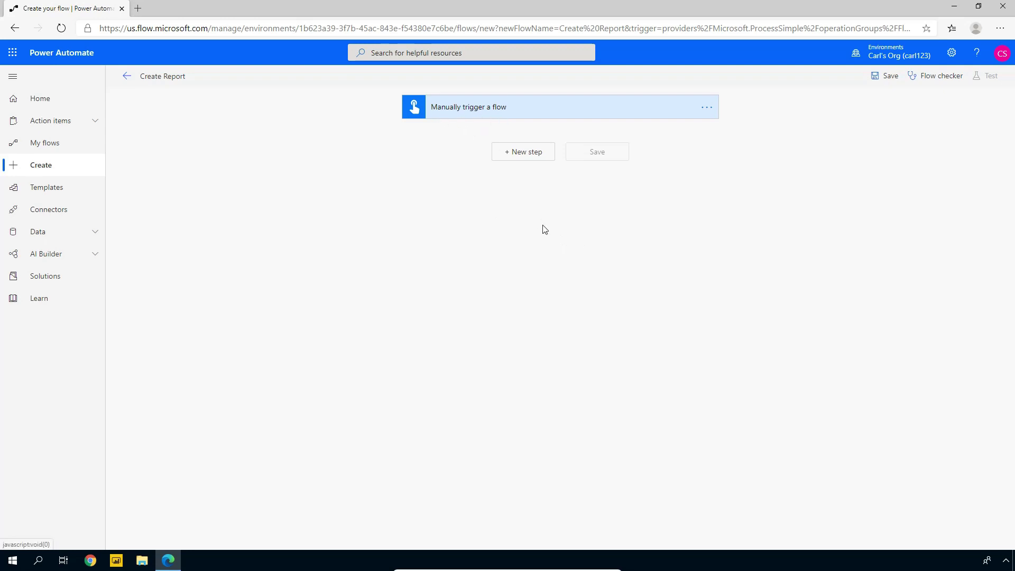
click(526, 158)
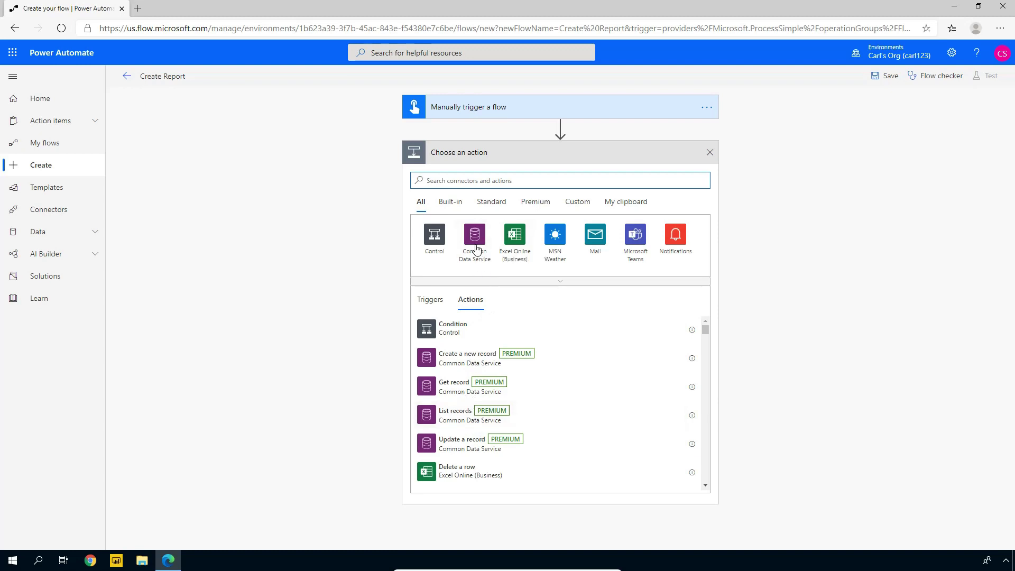
click(476, 247)
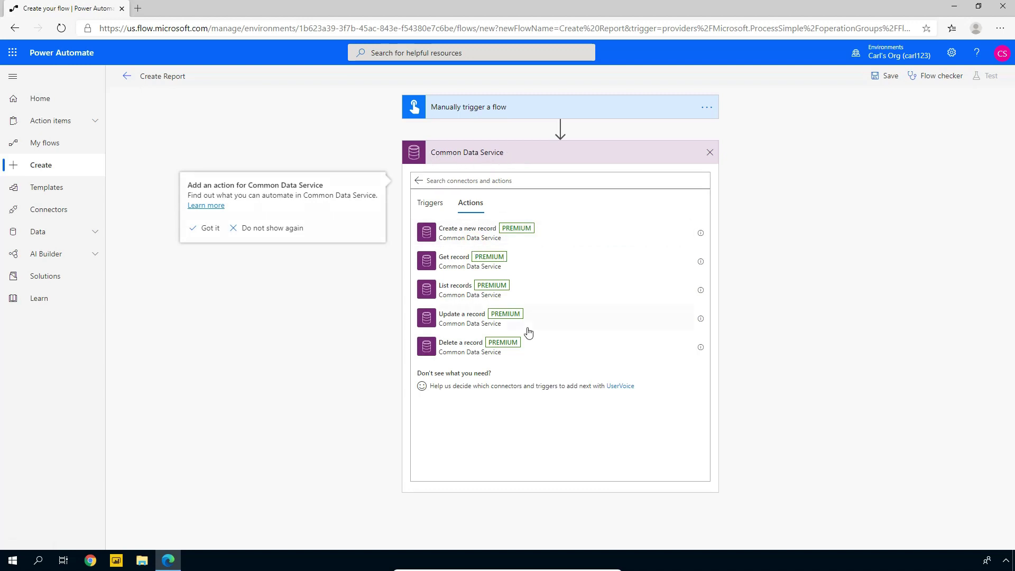
click(458, 290)
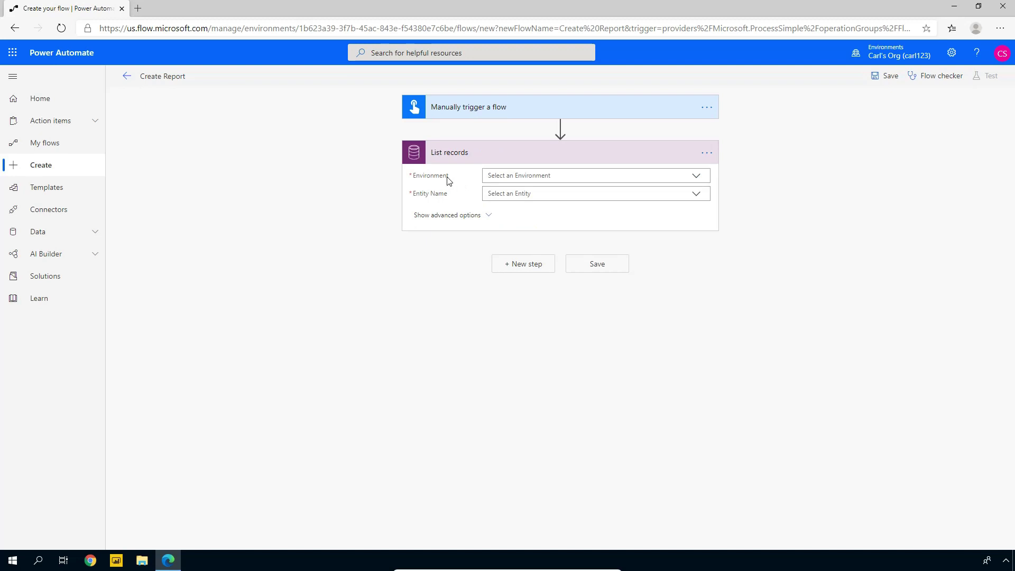
Point List records at the organisation's environment and the Accounts entity, then save the flow
click(697, 180)
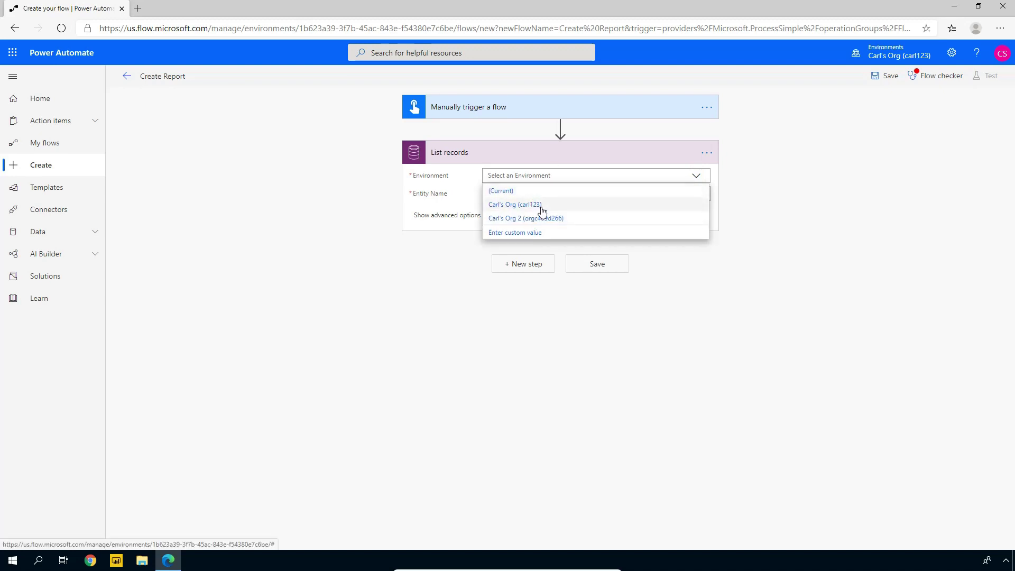
click(529, 205)
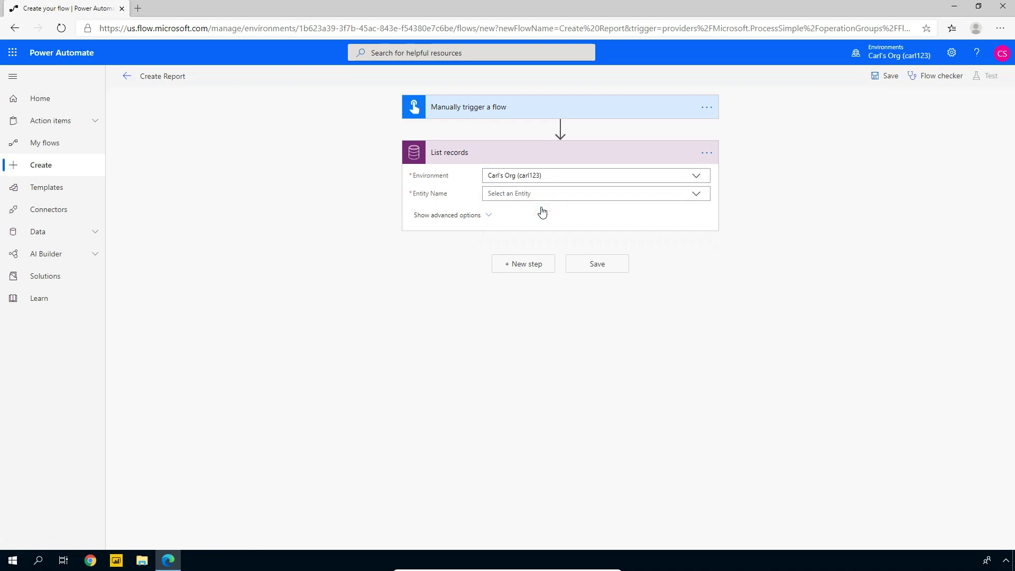
click(700, 195)
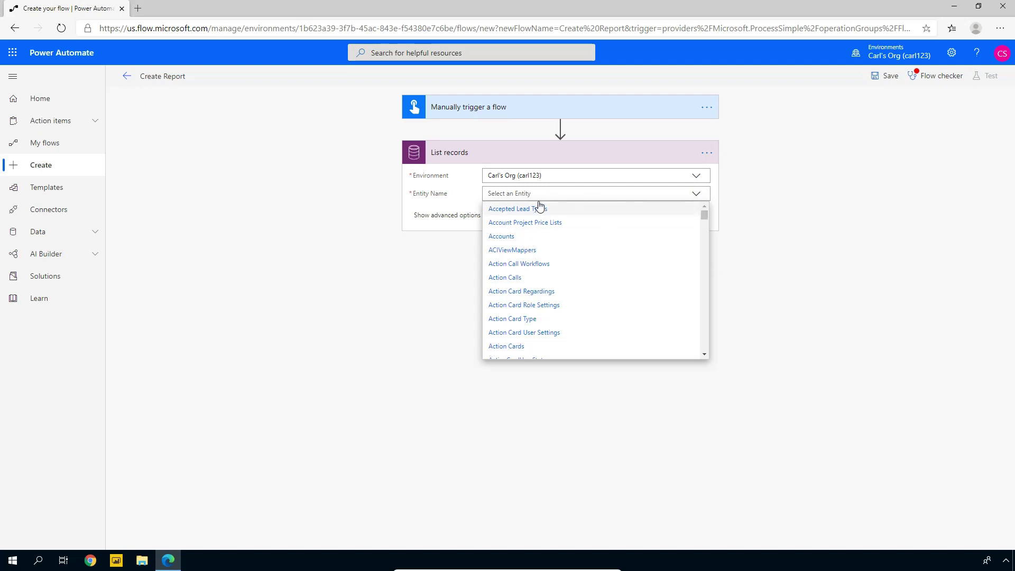
click(514, 238)
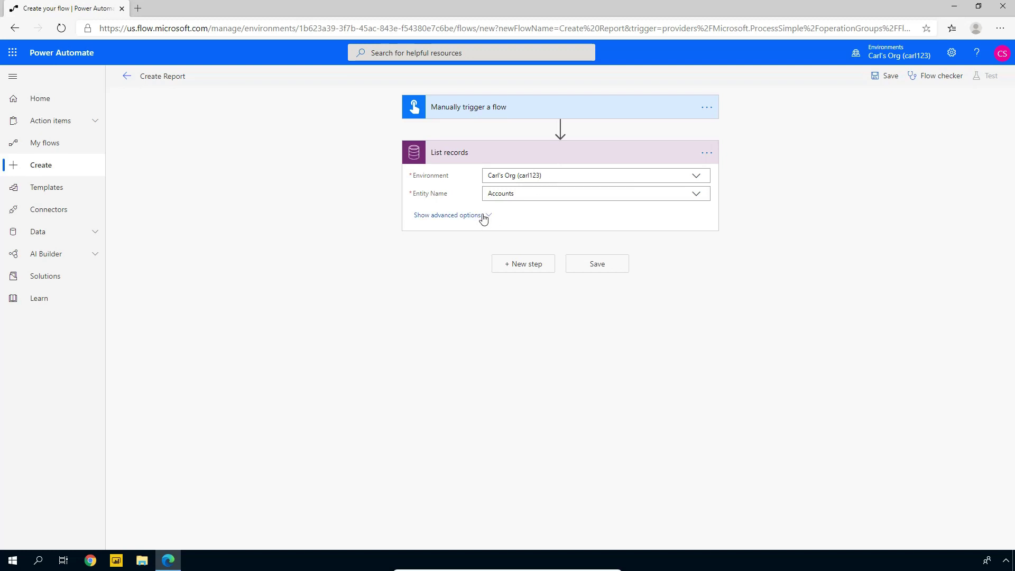
click(439, 217)
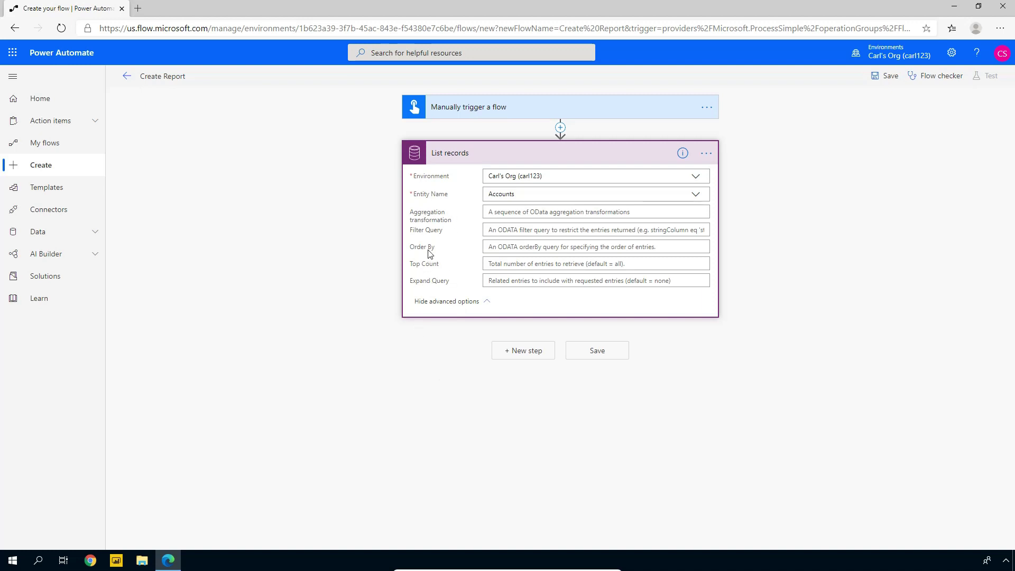
click(582, 354)
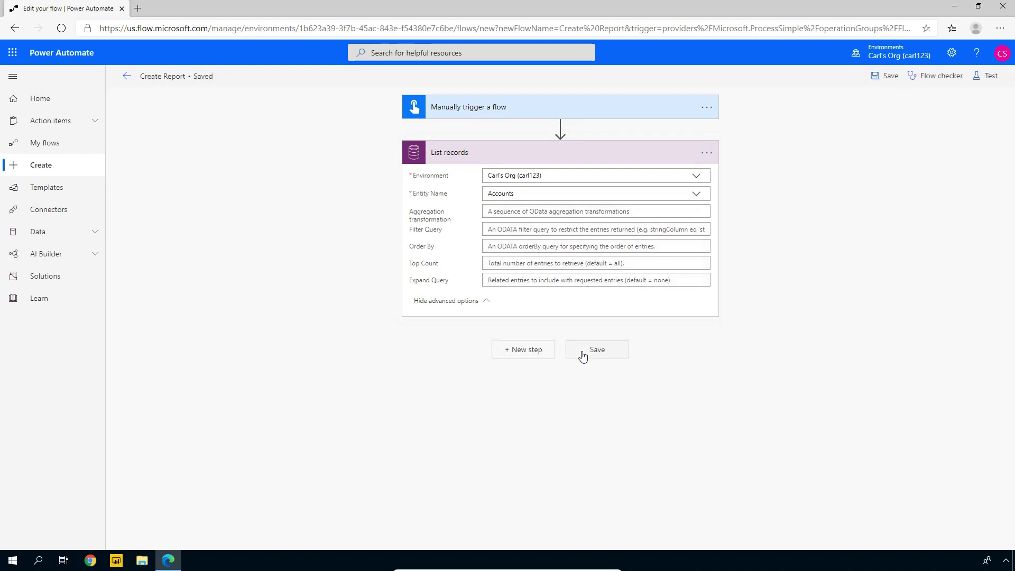
Run a manual test of Create Report and open its run history showing Test succeeded
click(996, 78)
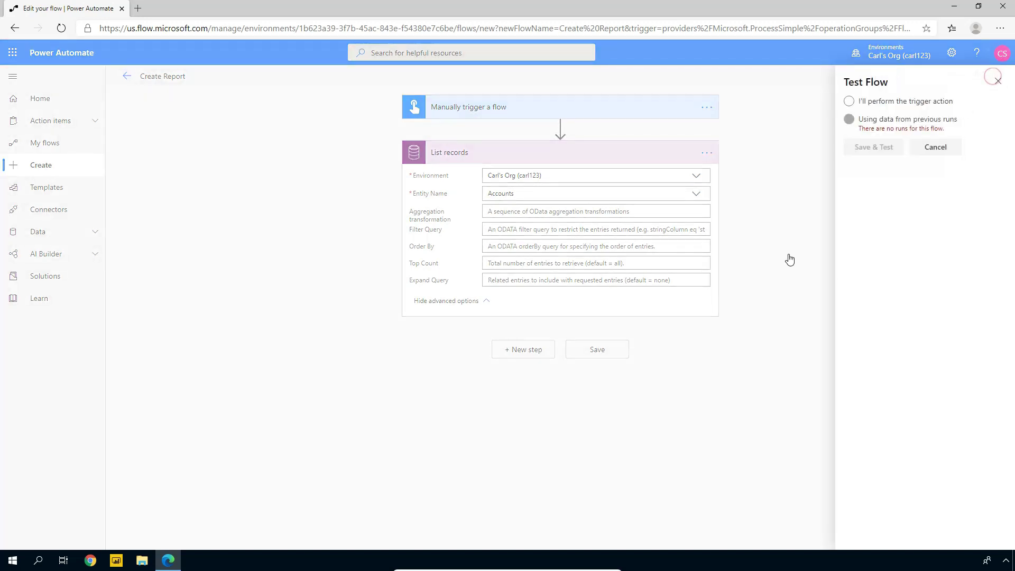
click(905, 103)
click(876, 149)
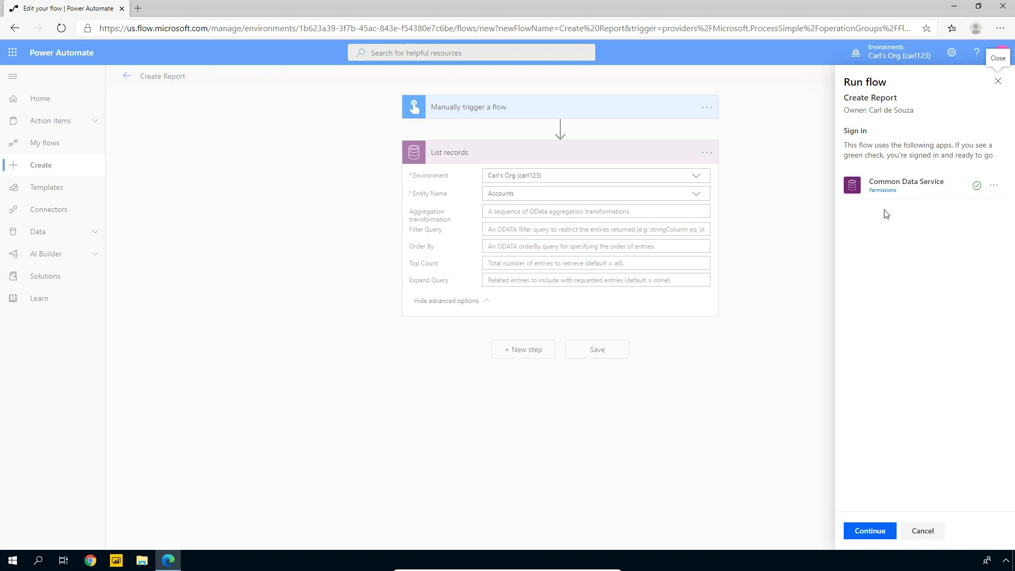
click(872, 535)
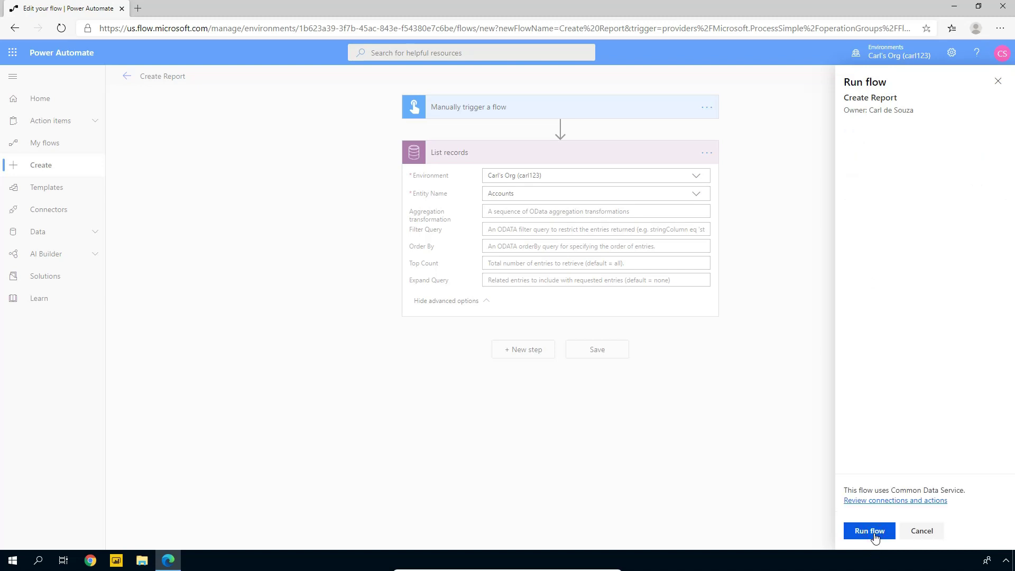
click(871, 532)
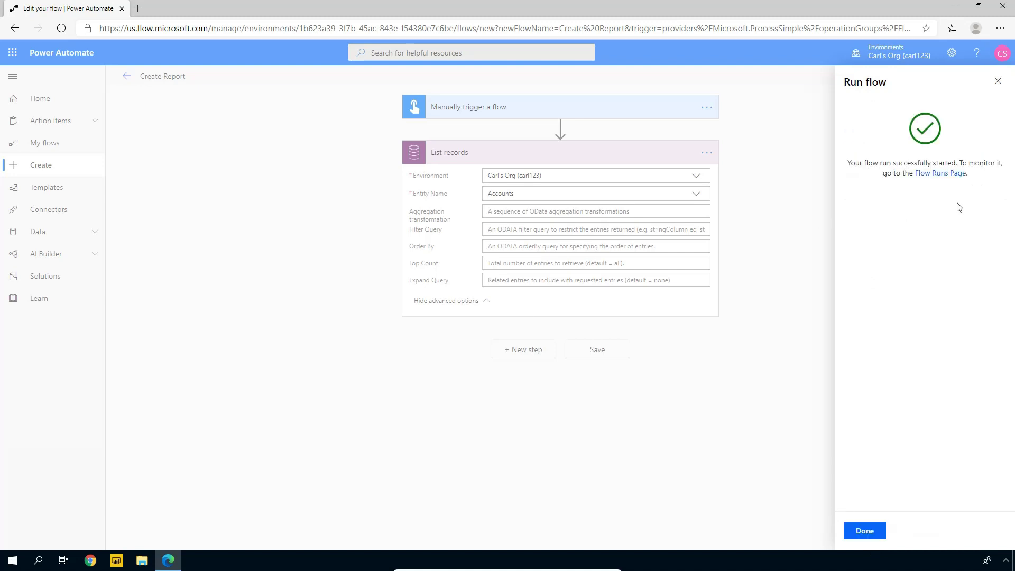
click(937, 174)
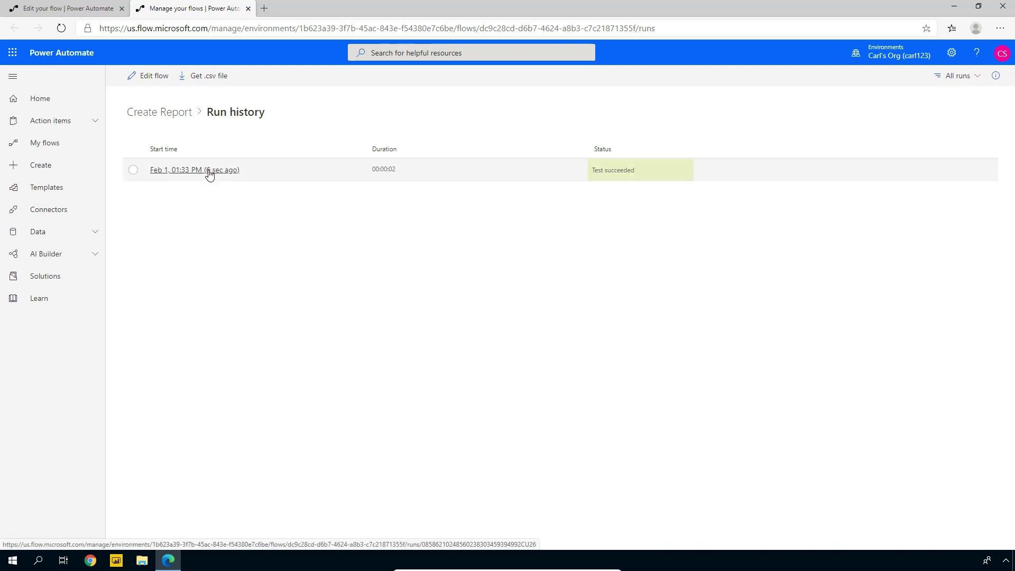
Open the Feb 1 test run, expand List records and view its raw JSON account output
click(210, 171)
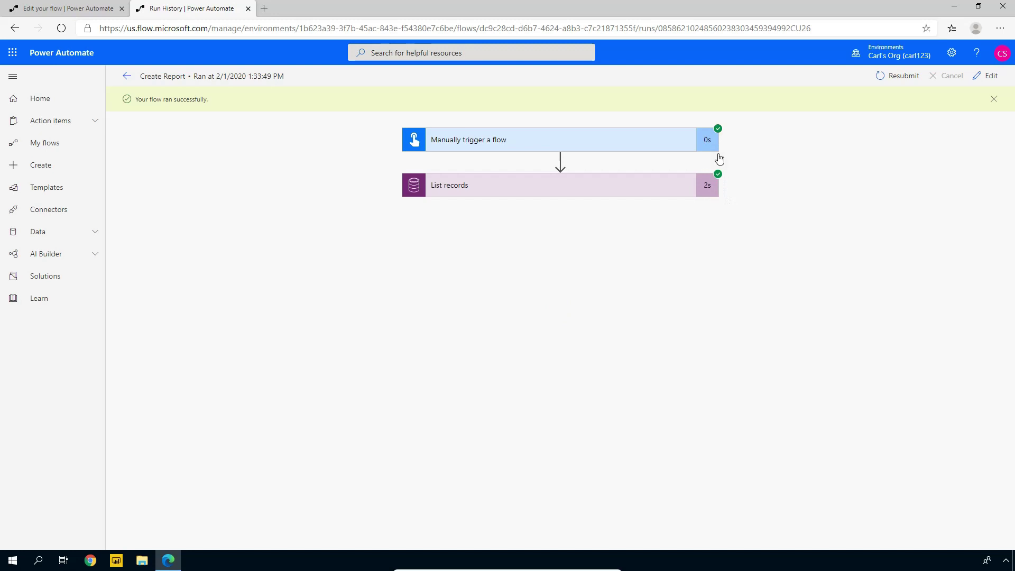
click(514, 196)
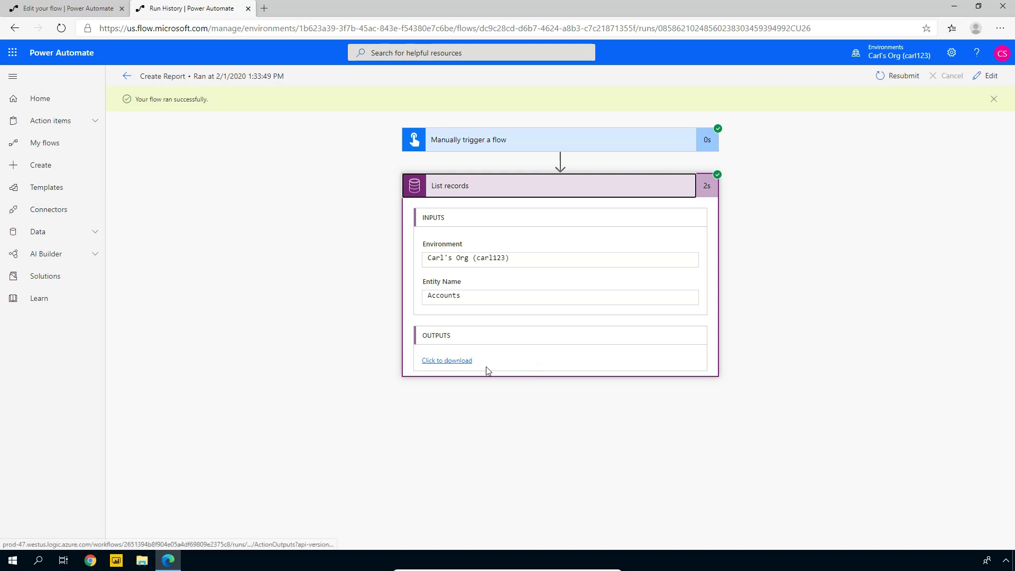
click(447, 360)
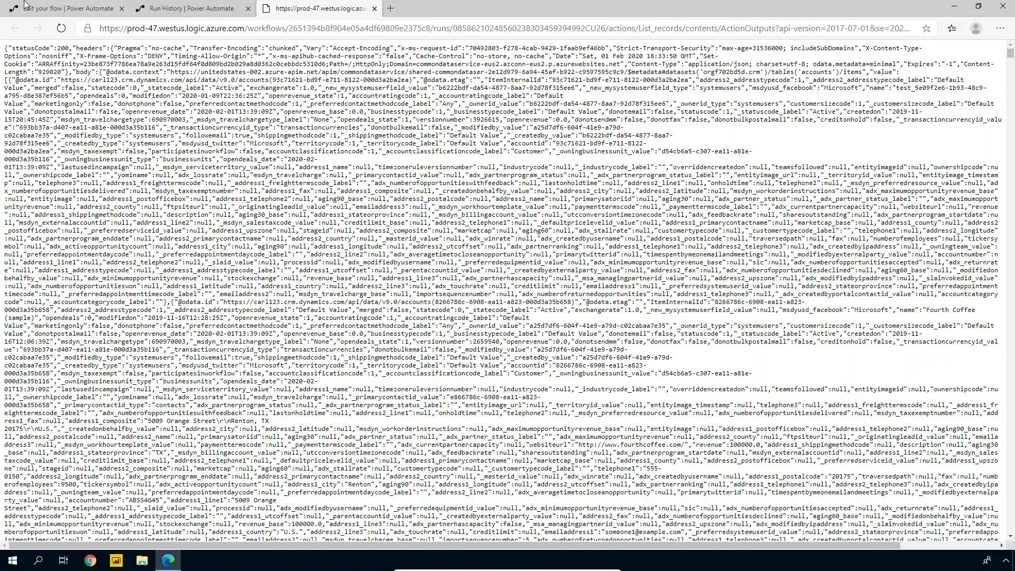
click(202, 9)
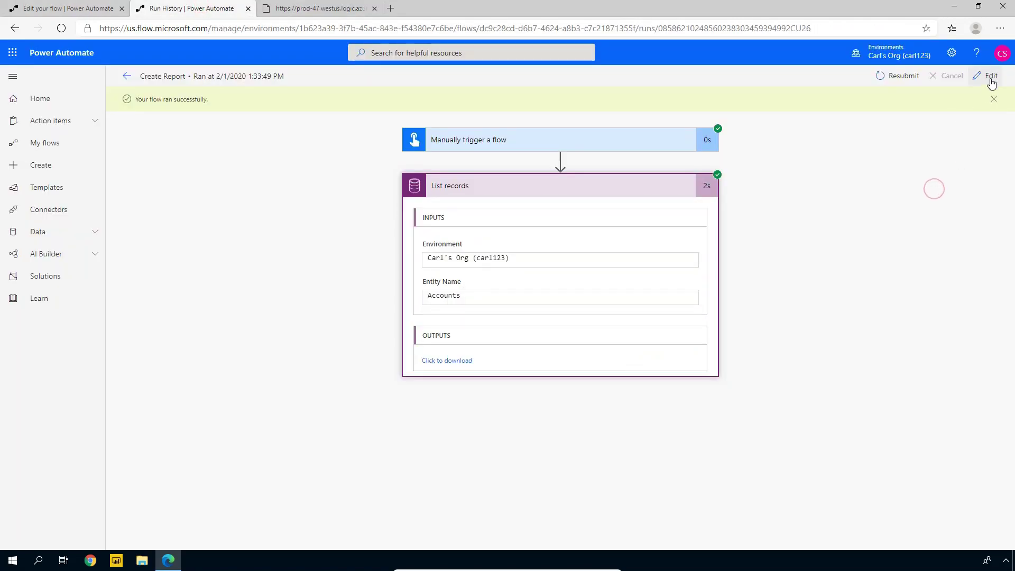
Search for 'HTML' and add a Create HTML table step below List records
click(991, 77)
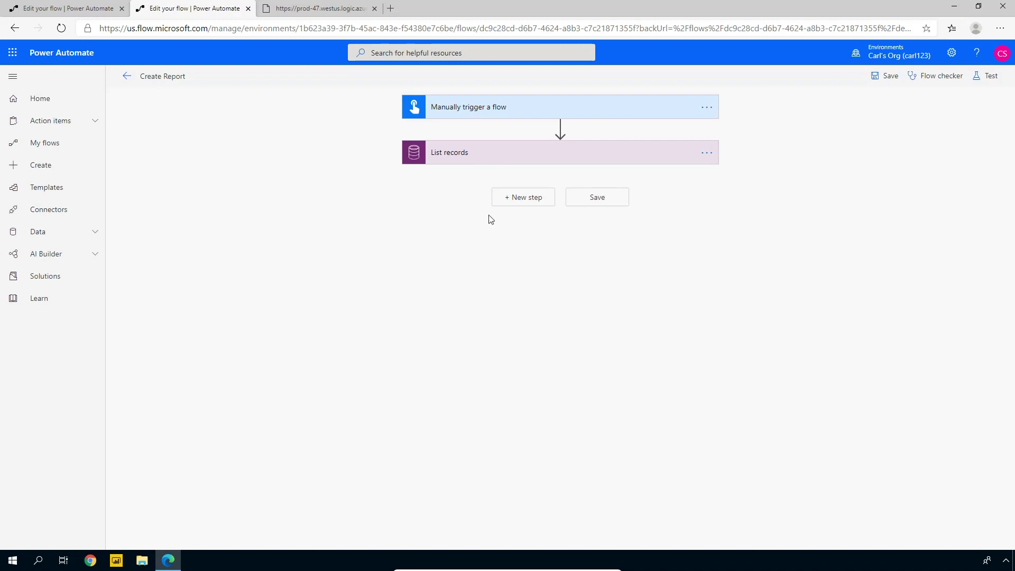
click(523, 198)
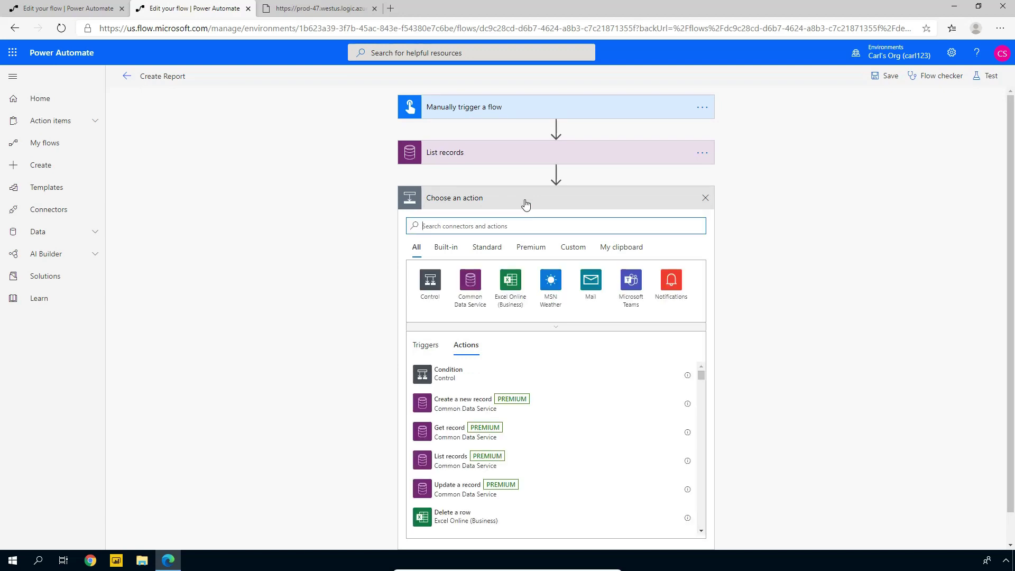
click(474, 228)
text(HTML)
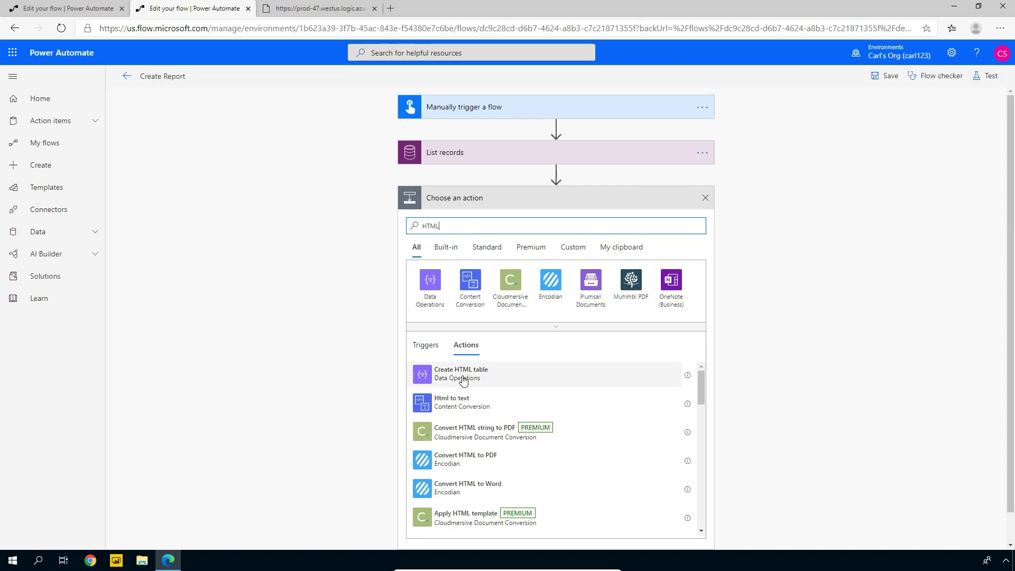
click(463, 376)
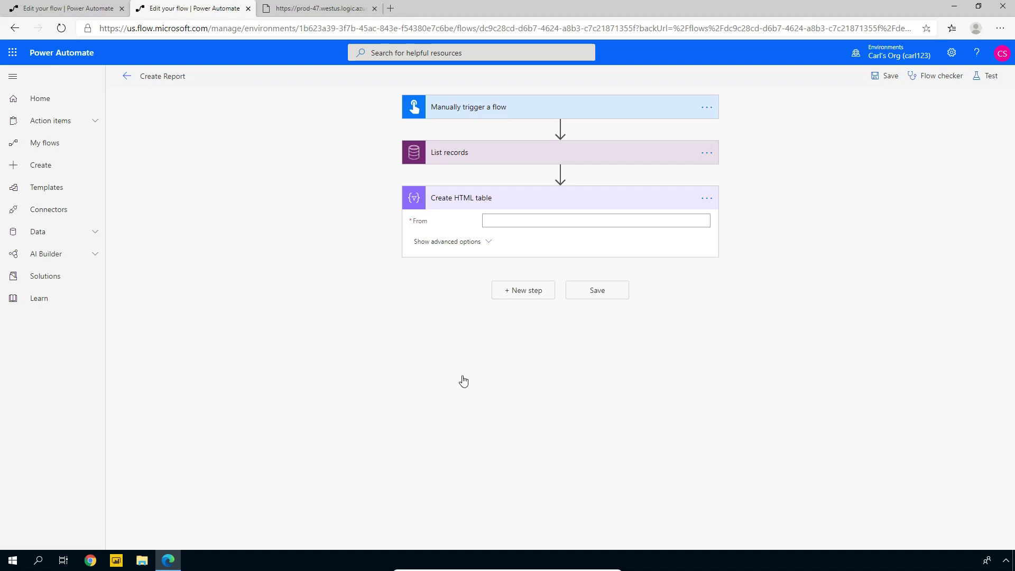
Set the HTML table's From to List records value and switch columns to Custom
click(624, 220)
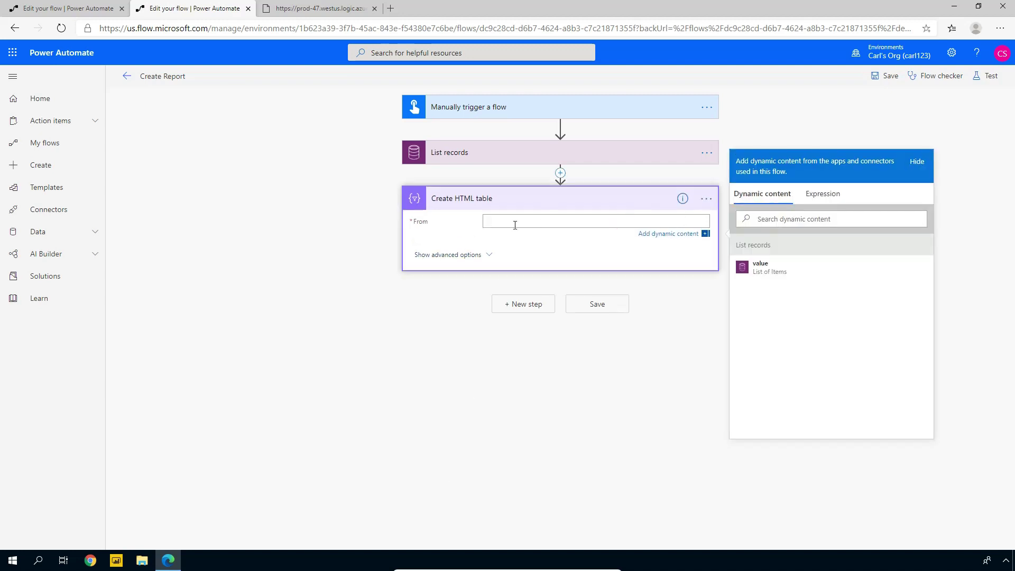
click(765, 270)
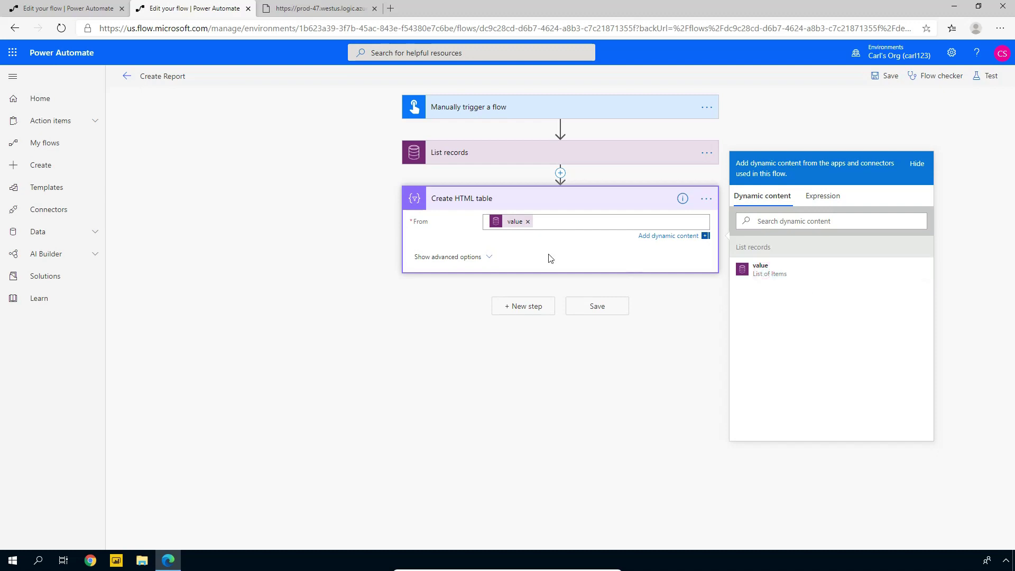
click(476, 259)
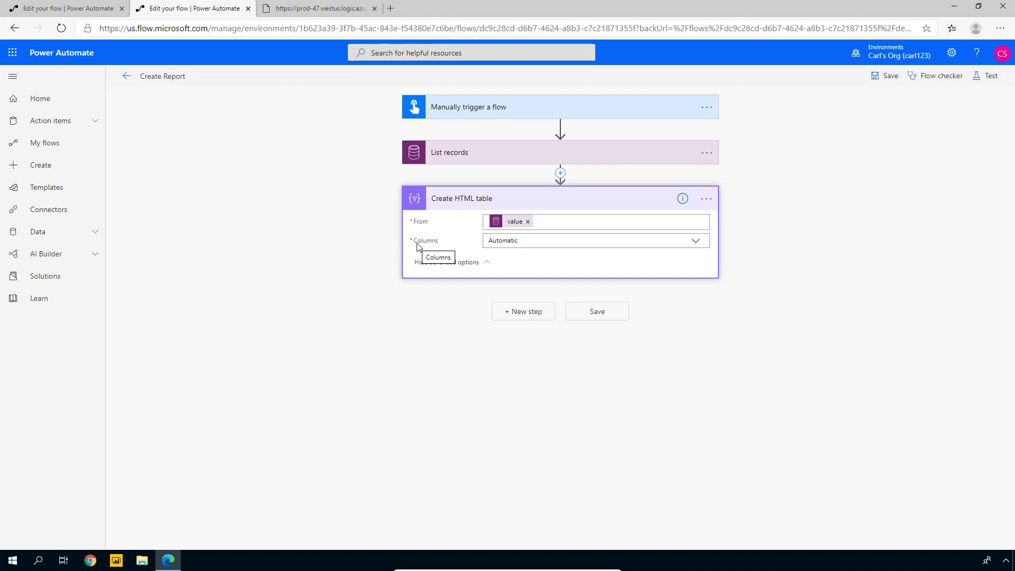
click(695, 241)
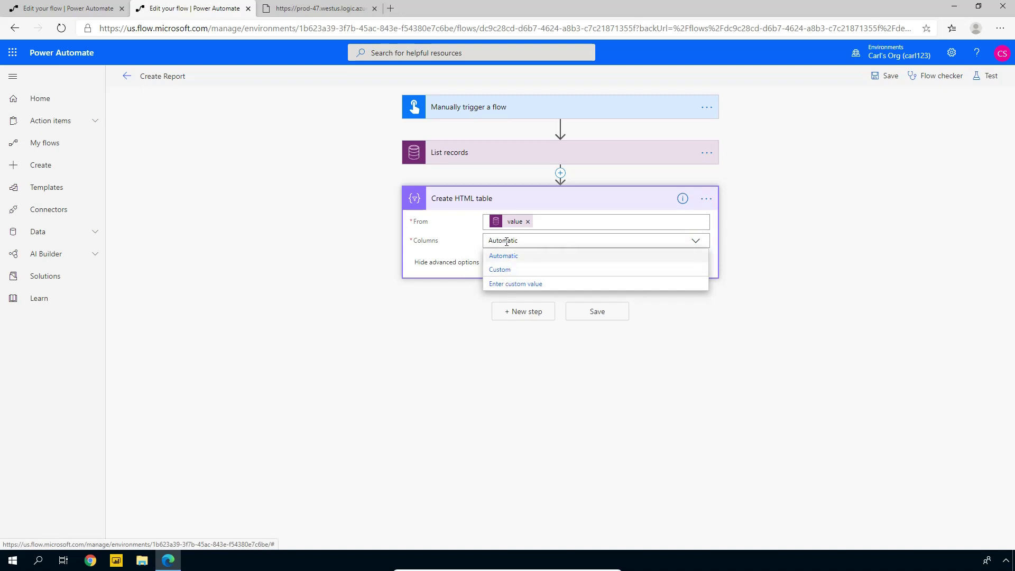
click(508, 272)
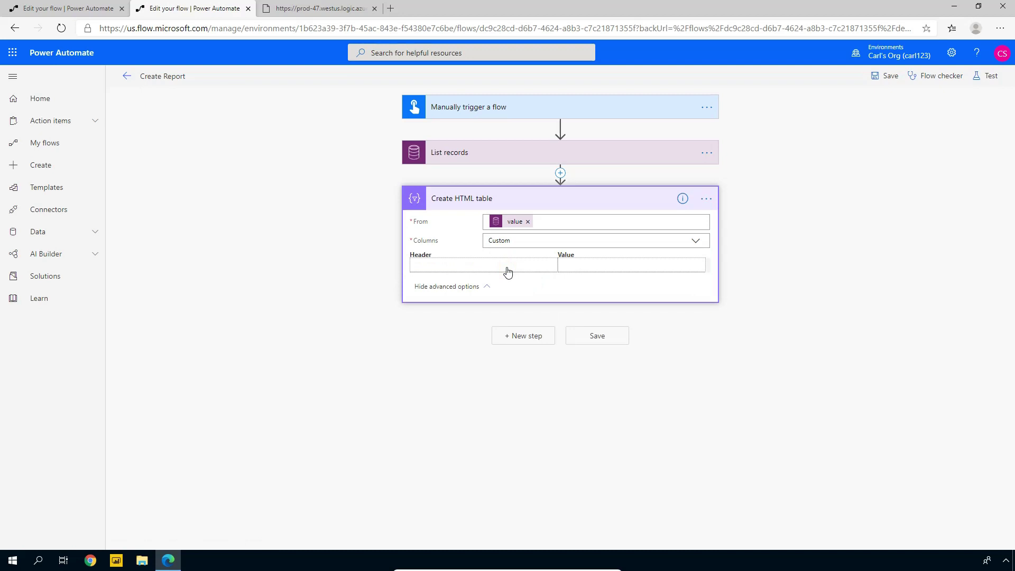
Add a column headed 'Name' filled with Account Name, then save the flow
click(508, 267)
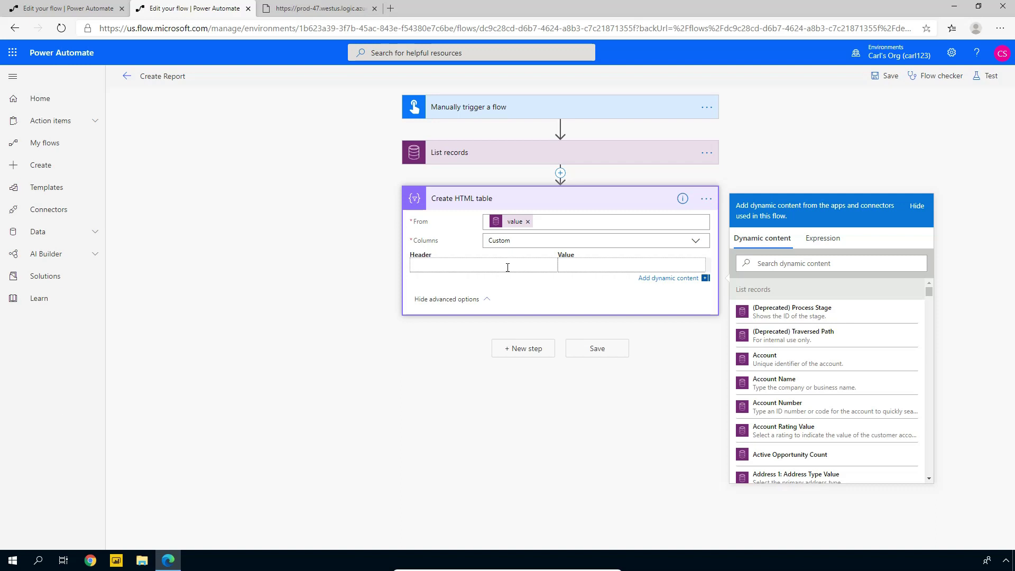
text(A)
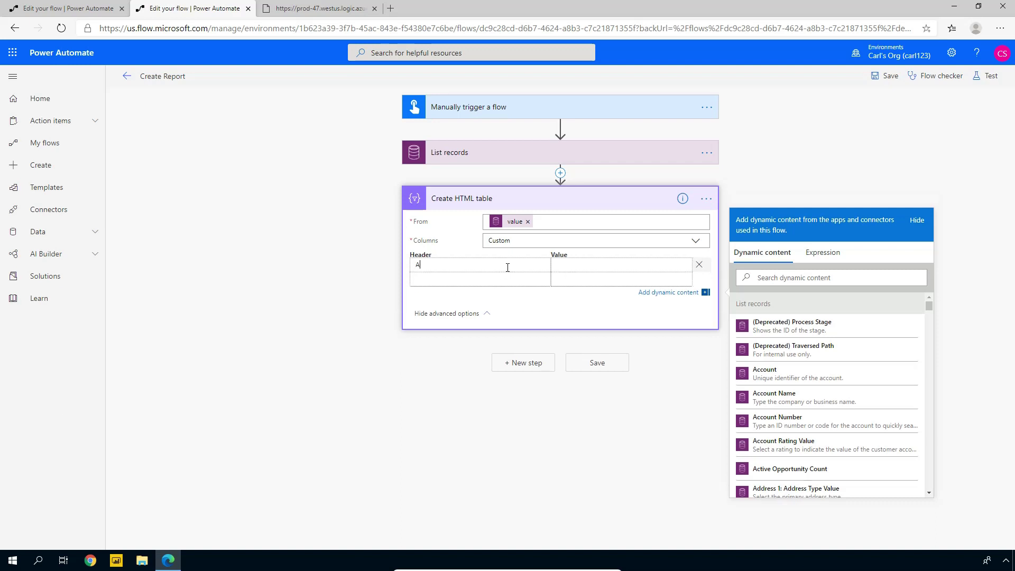
text(ccountName)
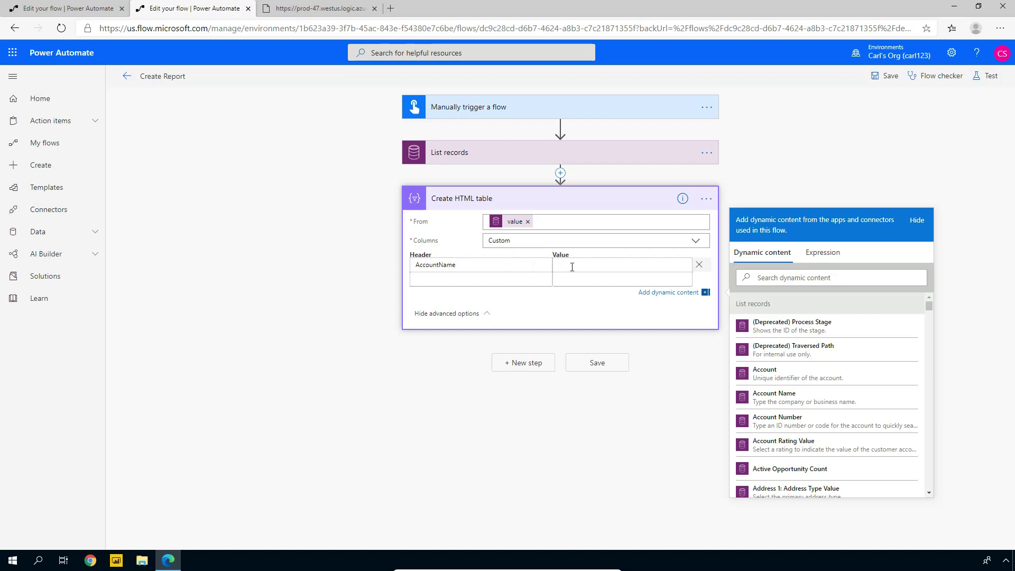
drag(441, 266, 386, 272)
key(BackSpace)
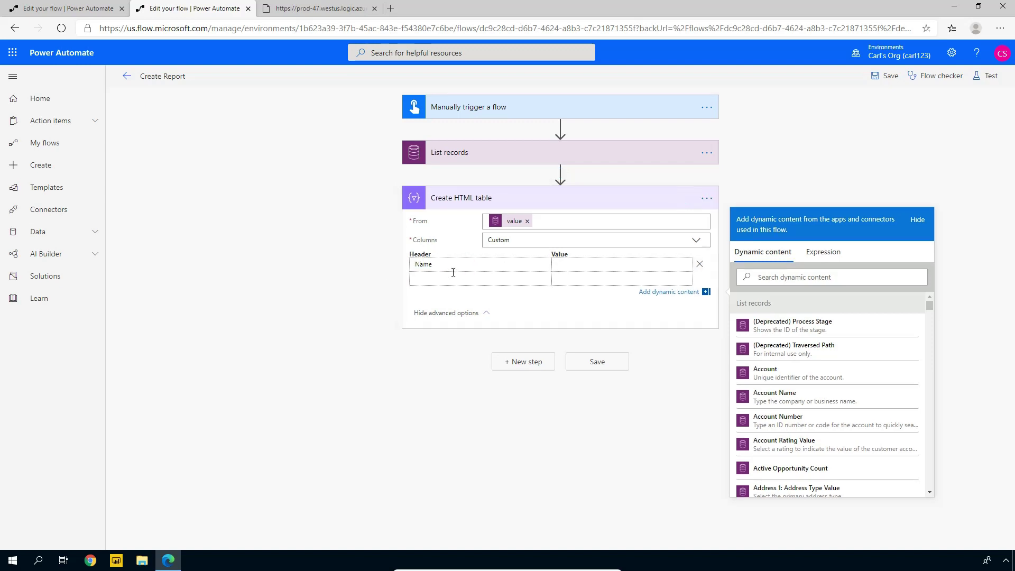
click(583, 263)
click(807, 404)
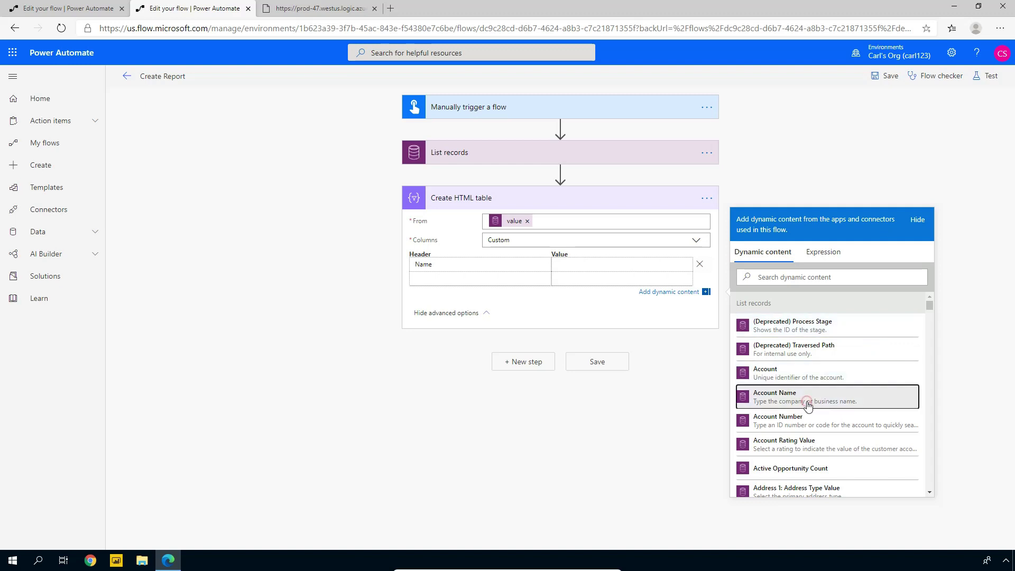
click(612, 370)
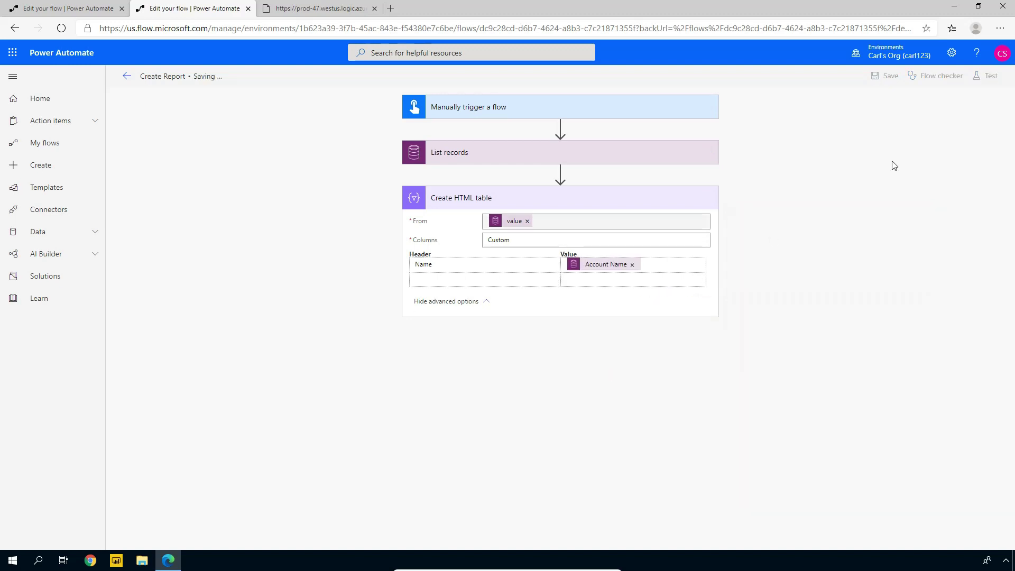
Run another manual test of Create Report and open its Flow Runs page
click(989, 76)
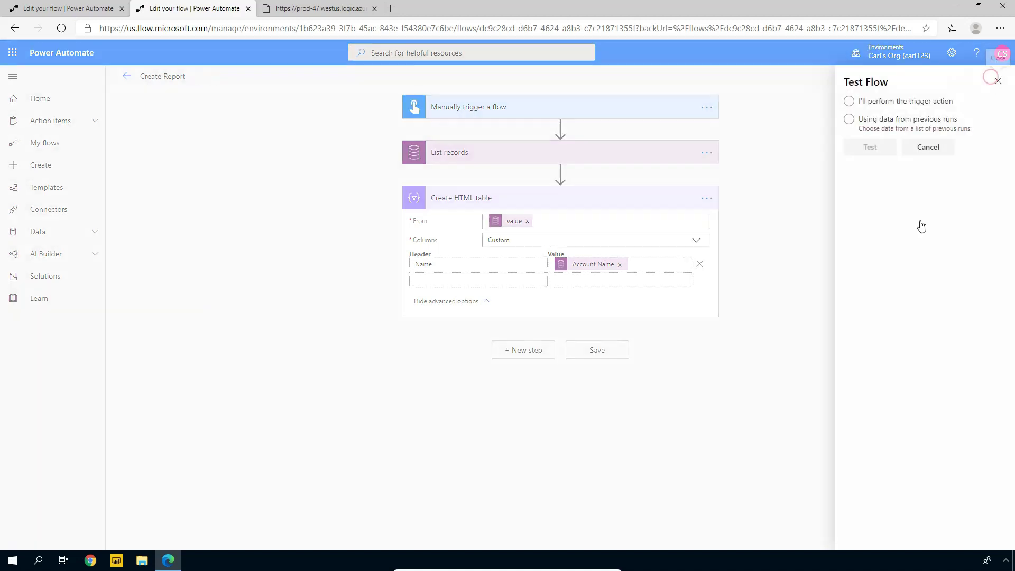
click(884, 106)
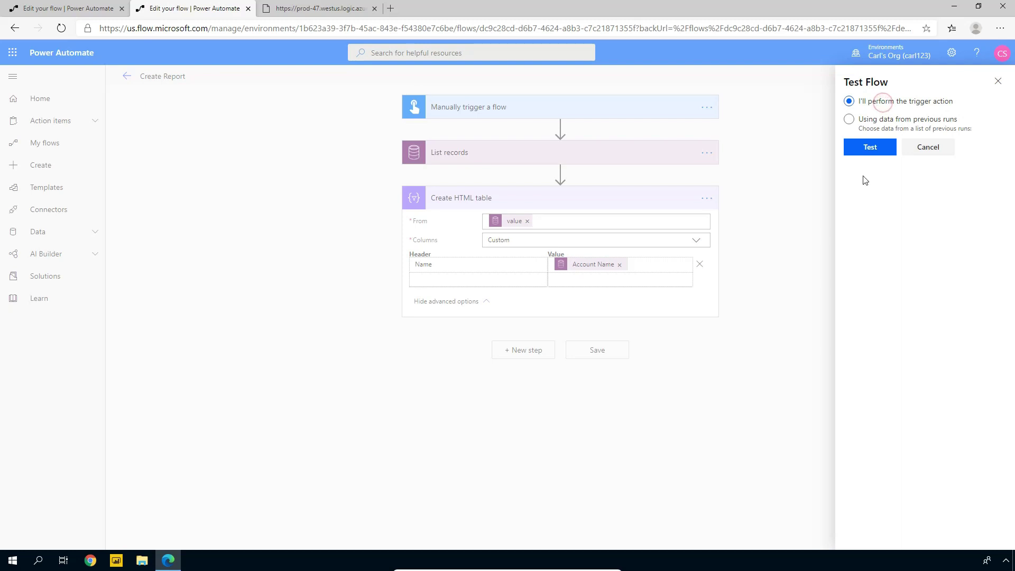
click(869, 151)
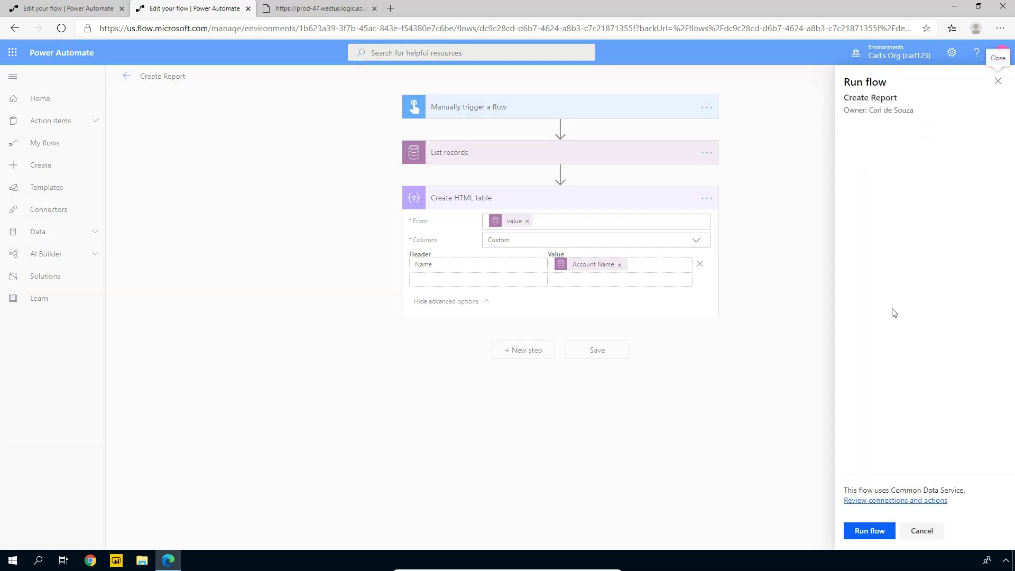
click(877, 532)
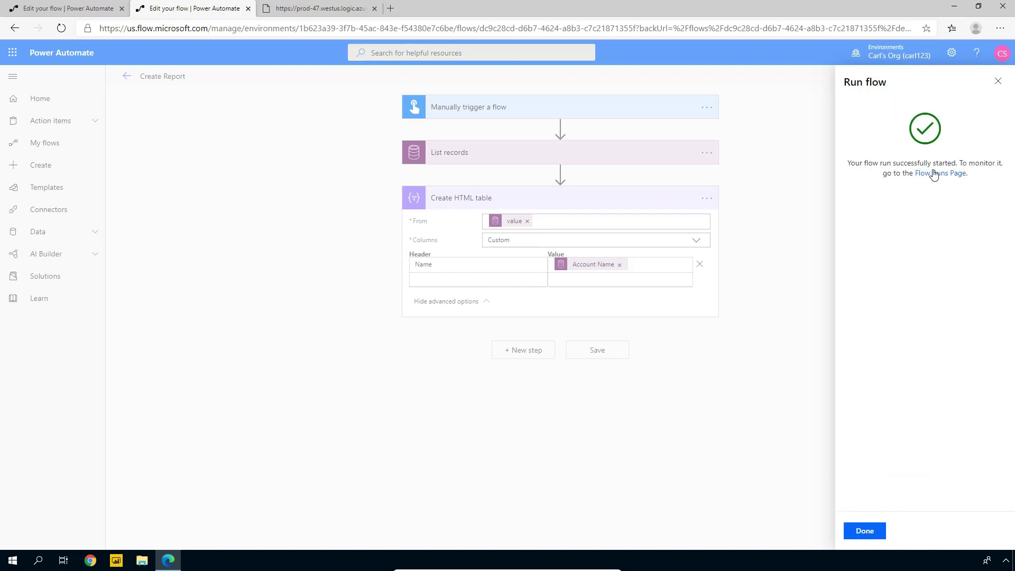
click(932, 173)
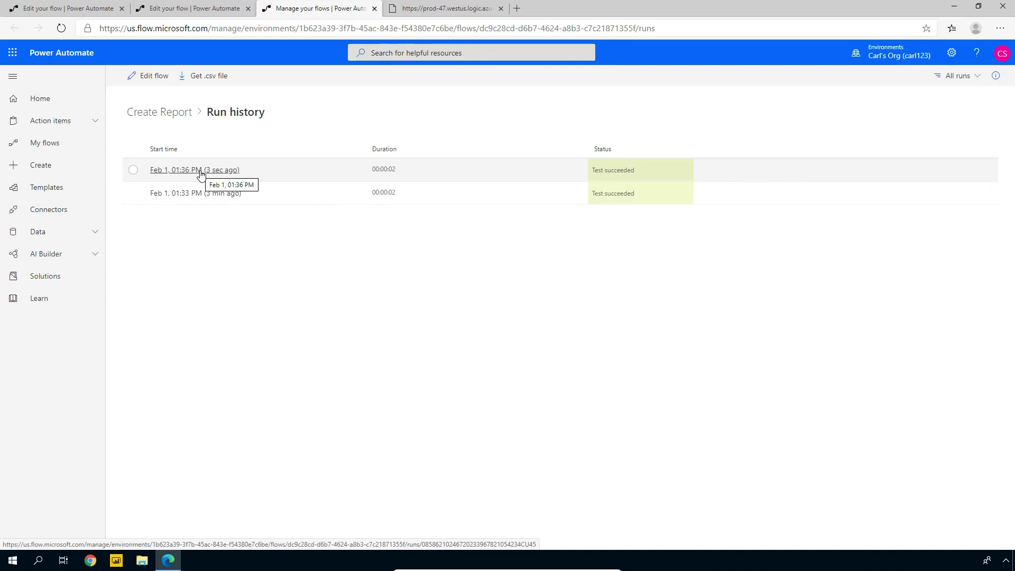
Open the 1:36:53 PM run and inspect the Create HTML table output listing account names
click(200, 170)
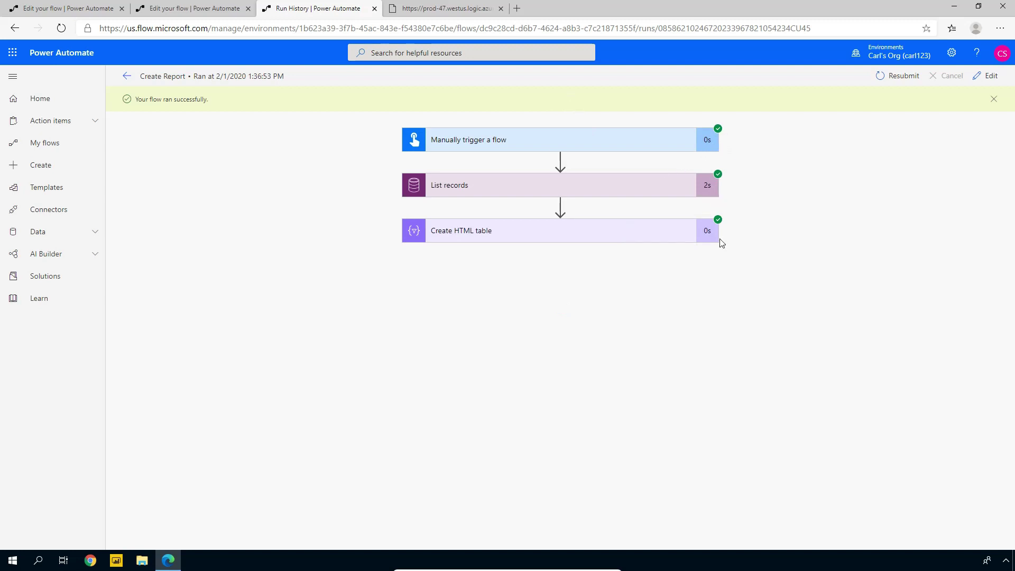
click(469, 238)
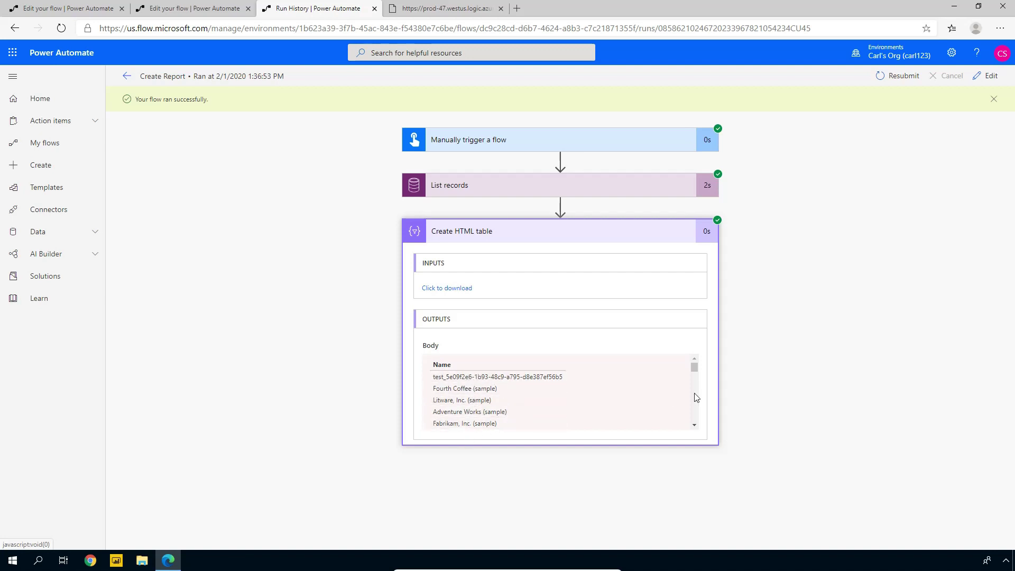
scroll(695, 373, down, 10)
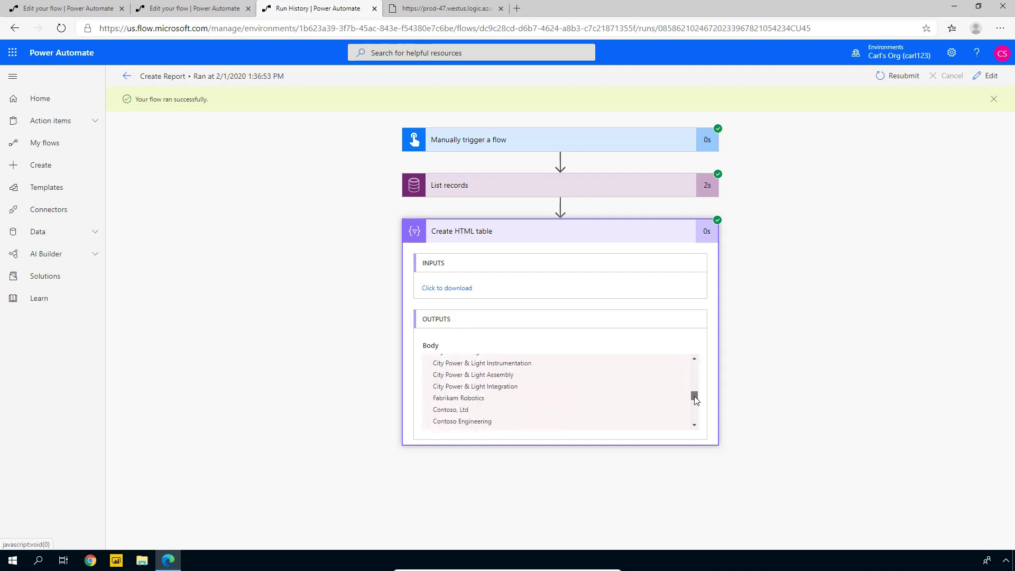
scroll(698, 377, up, 10)
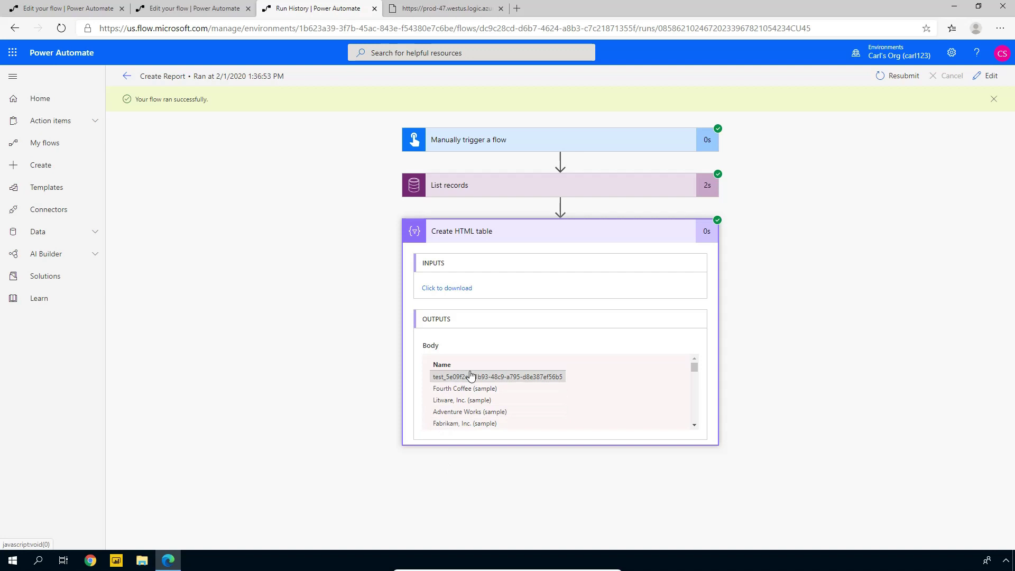
Set List records to order by revenue desc with a Top Count of 10
click(996, 77)
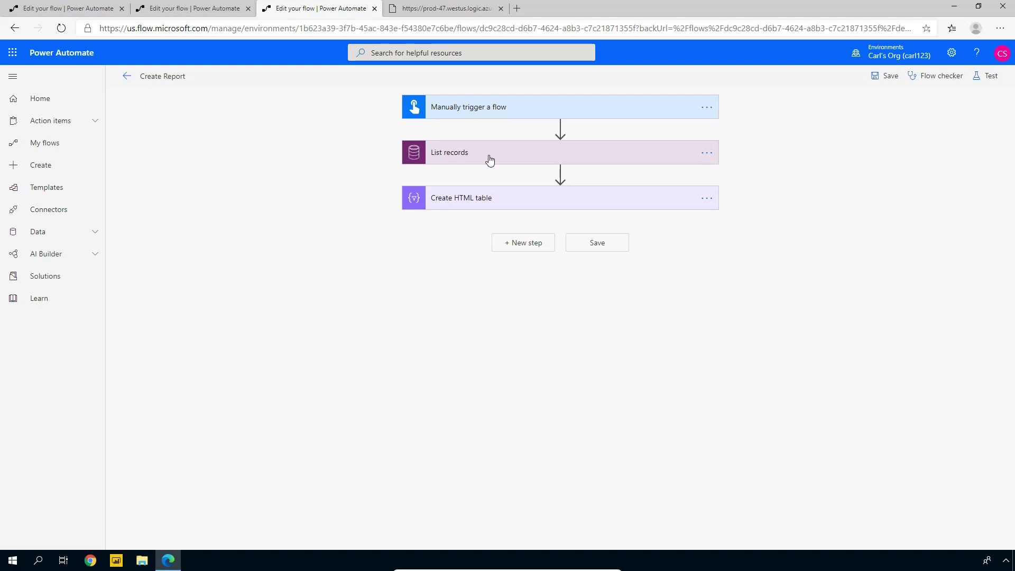
click(489, 158)
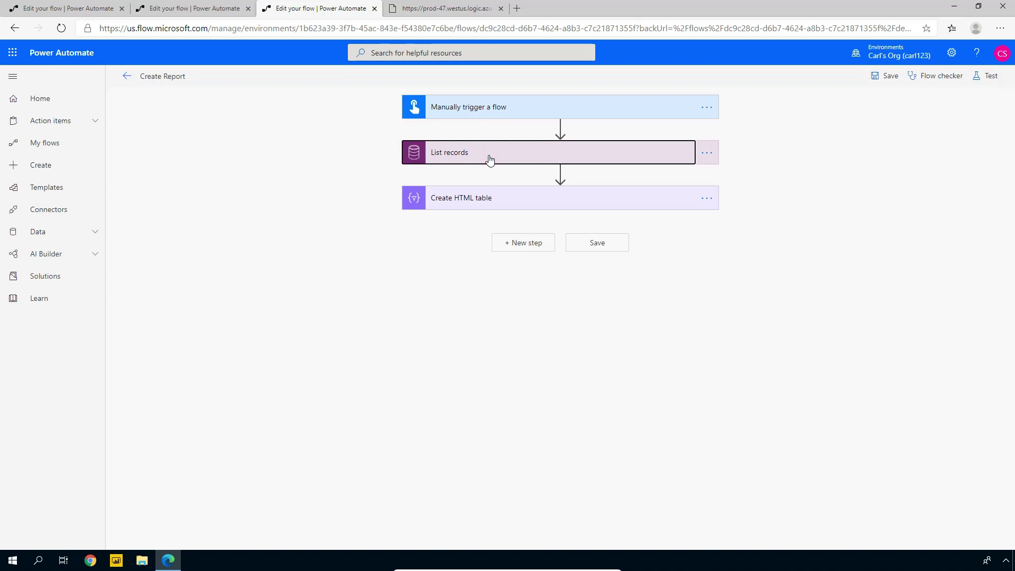
click(474, 215)
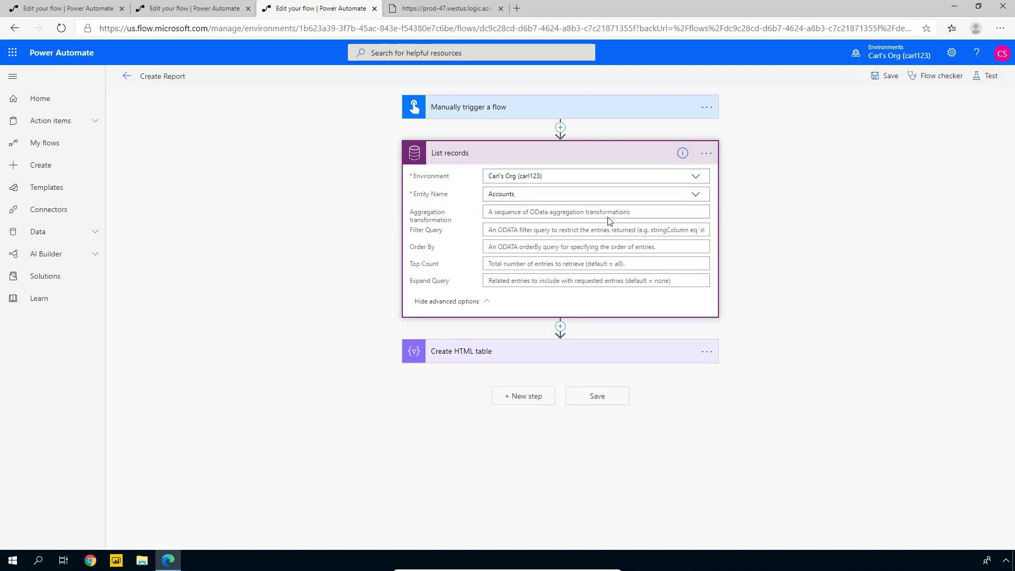
click(516, 247)
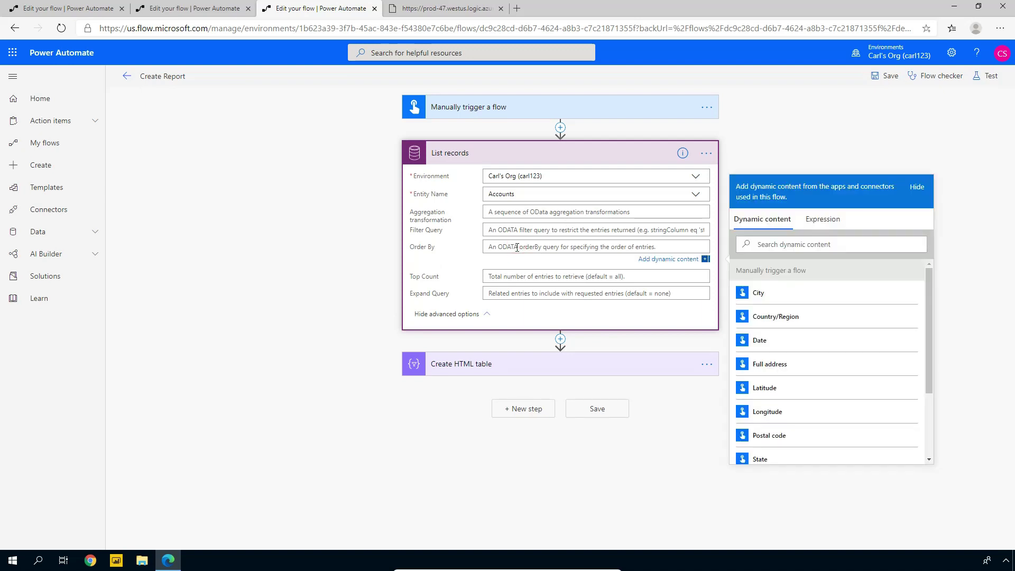
text(revb)
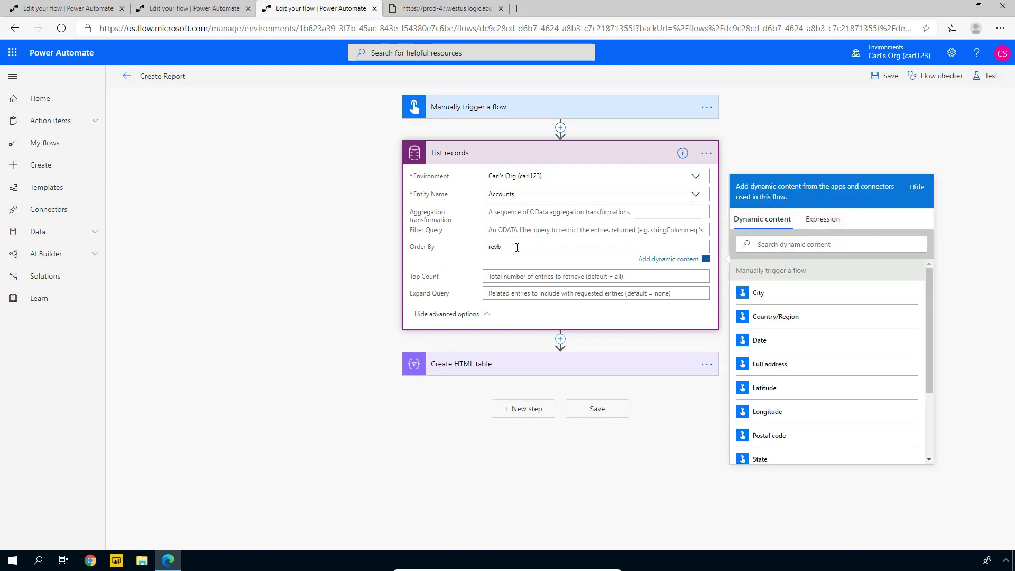
key(BackSpace)
text(enue desc)
click(458, 266)
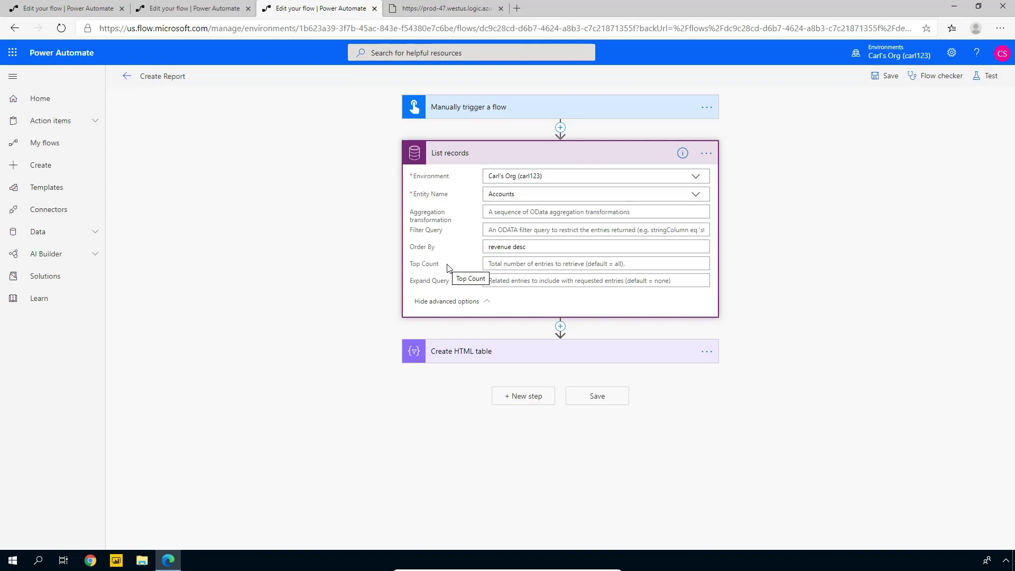
click(501, 263)
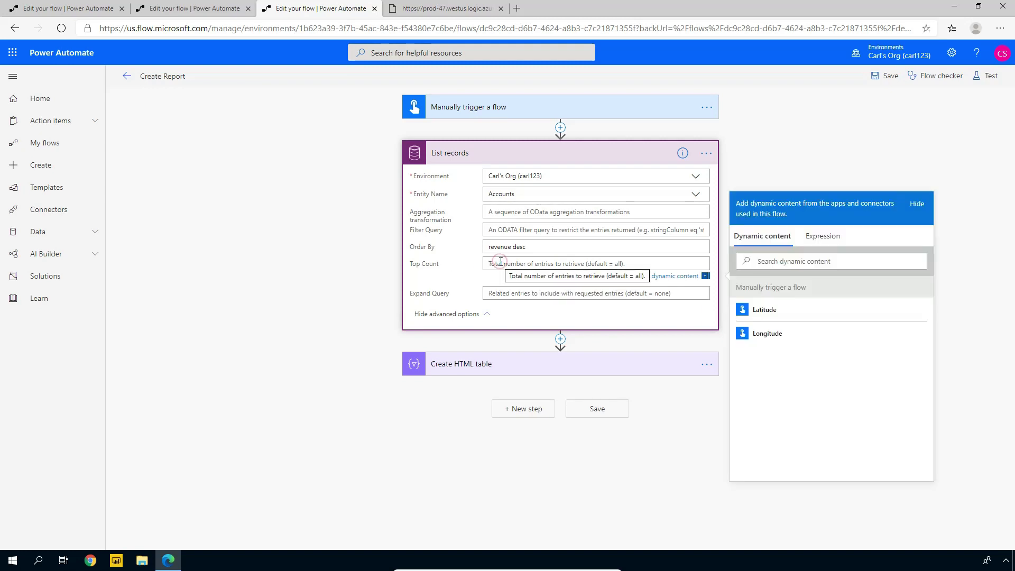
text(10)
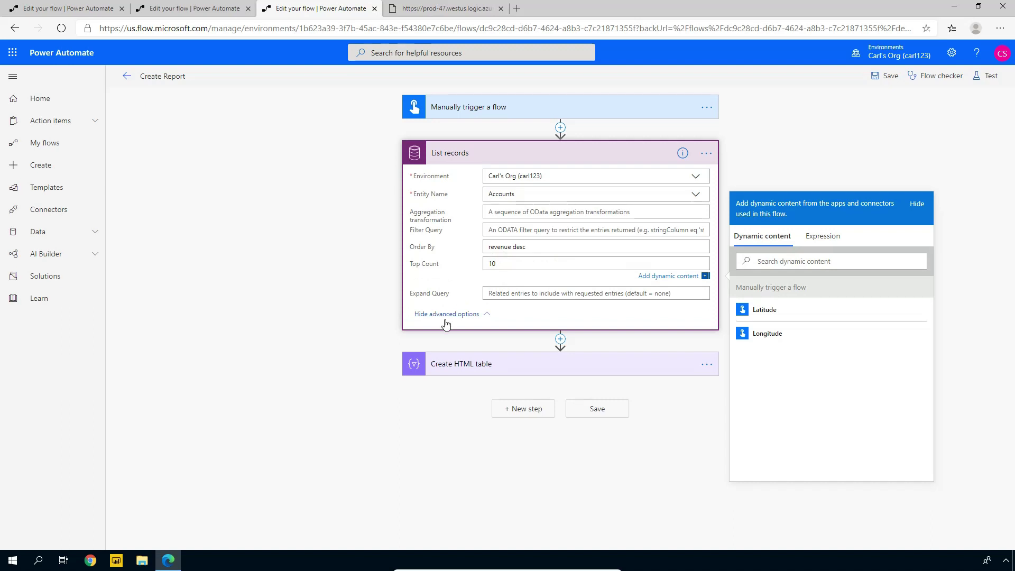
click(443, 272)
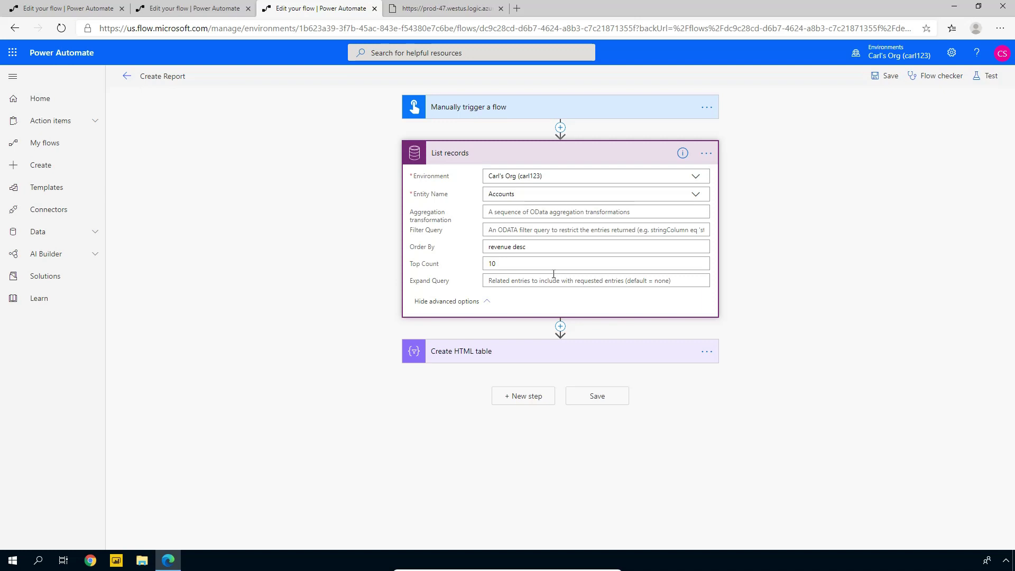
Add a 'Revenue' column to the HTML table with Annual Revenue as its value, then save the flow
click(480, 350)
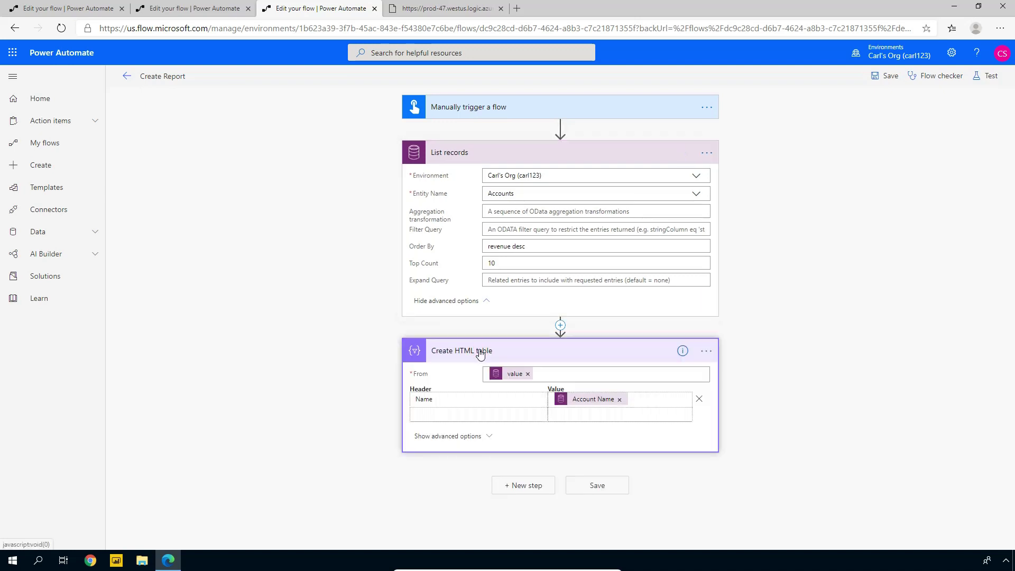
click(448, 415)
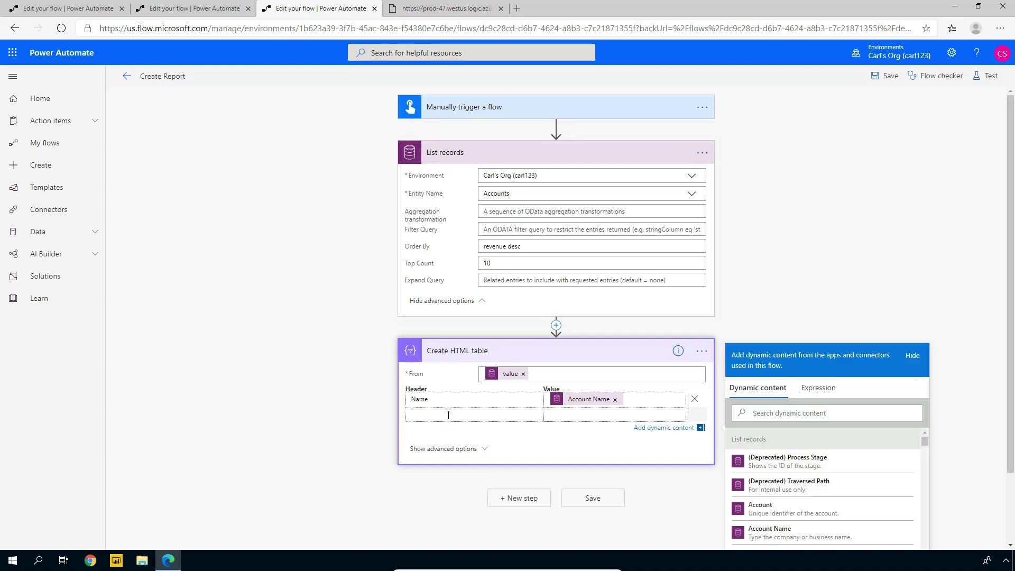
text(Revenue)
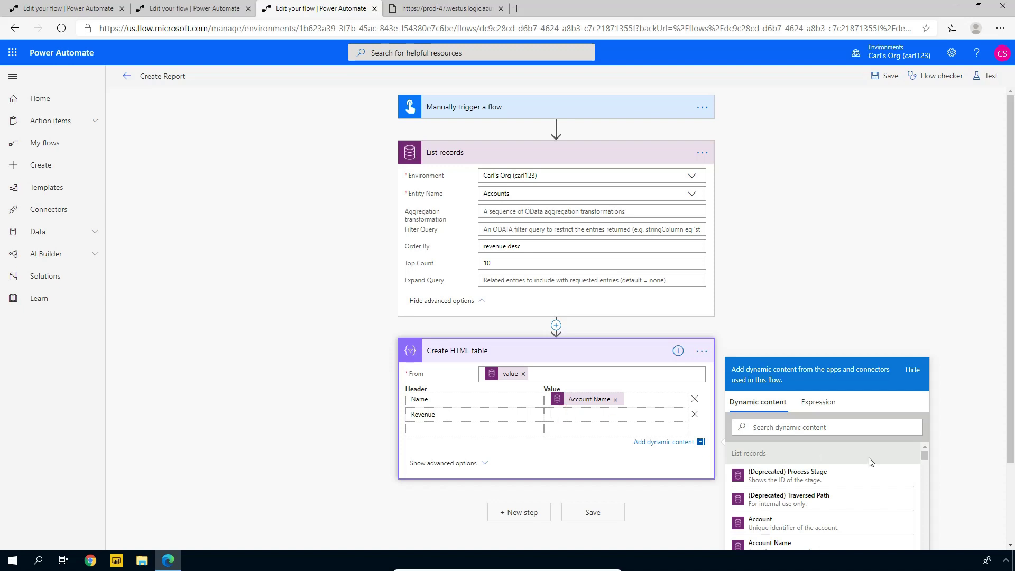
click(832, 426)
text(revenue)
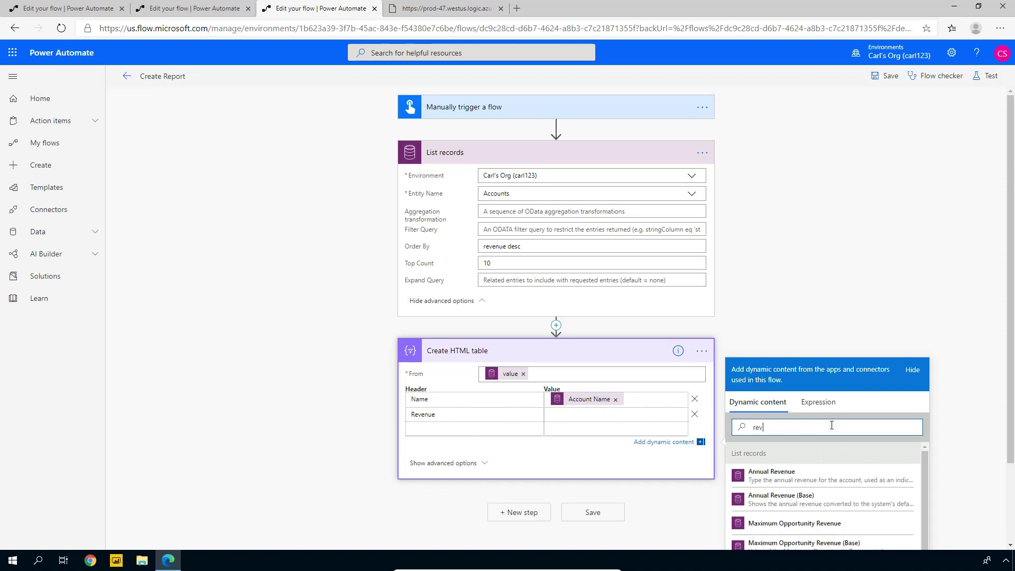
click(792, 478)
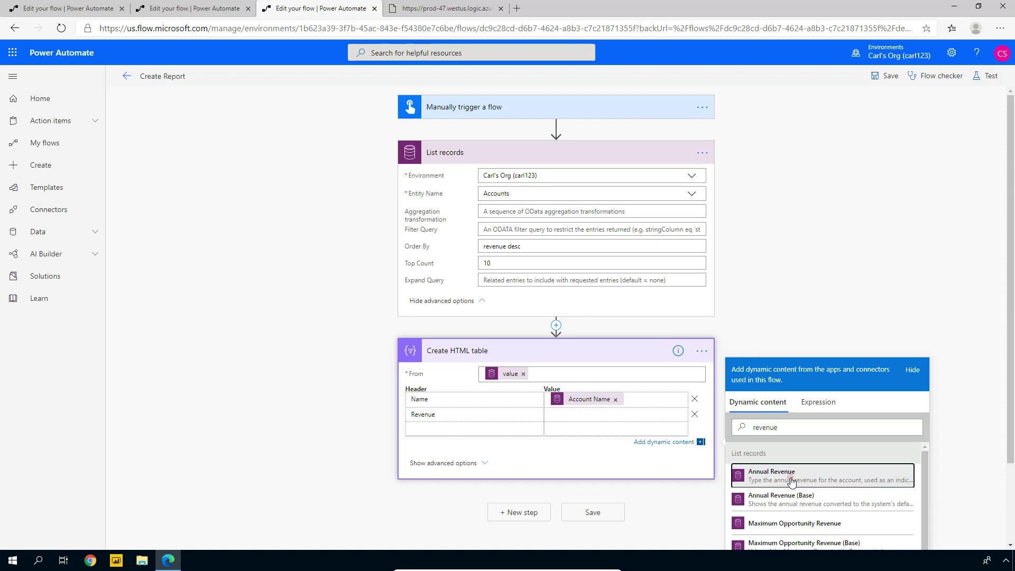
click(531, 454)
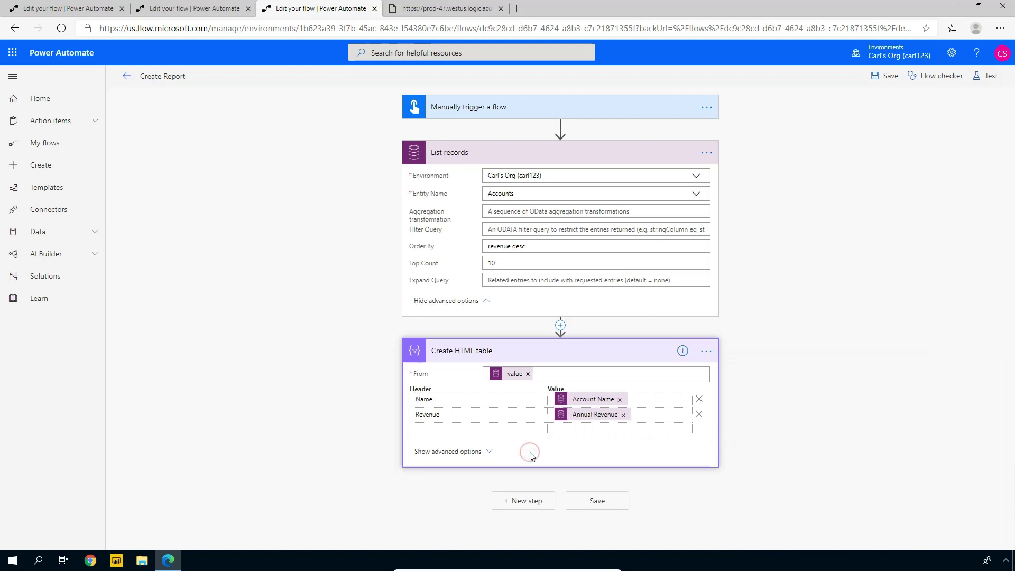
click(599, 503)
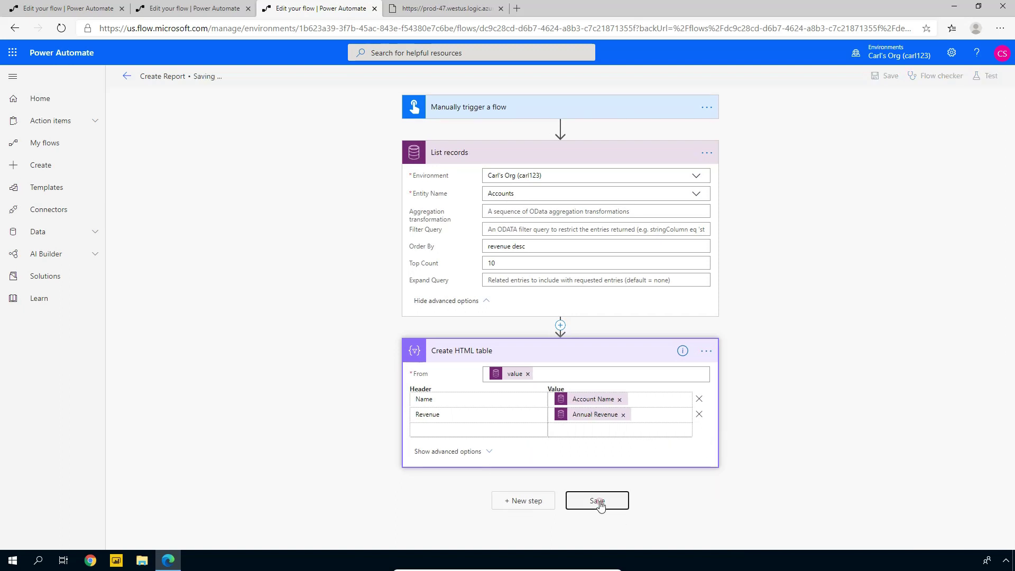
Launch a manual test run of Create Report and open its Flow Runs page
click(989, 75)
click(870, 101)
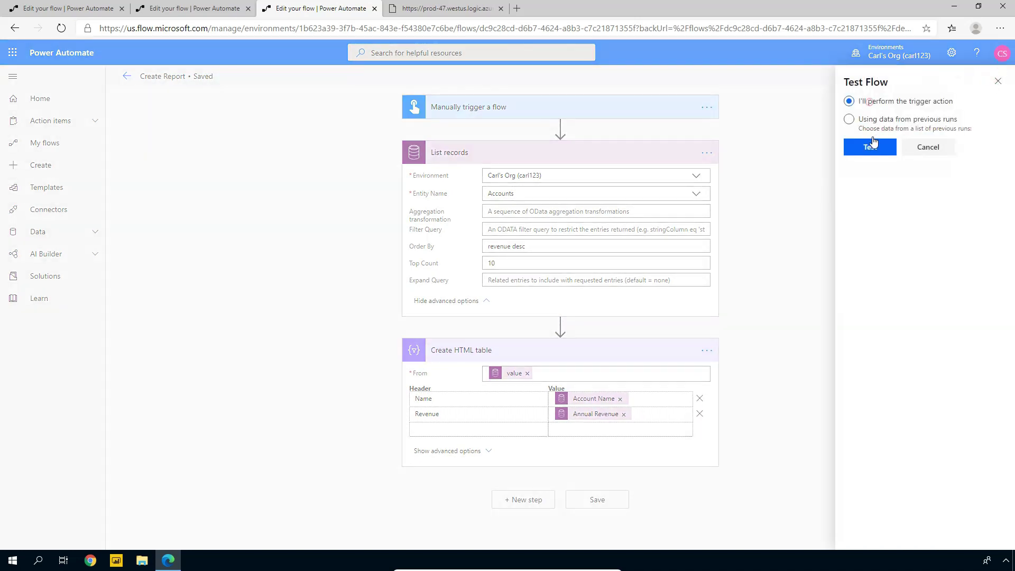
click(871, 147)
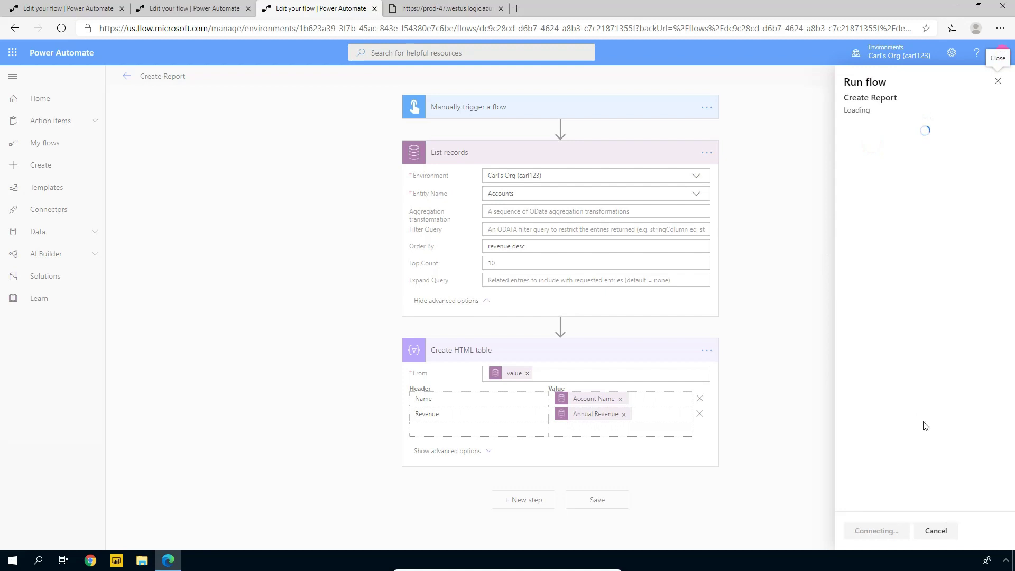
click(864, 538)
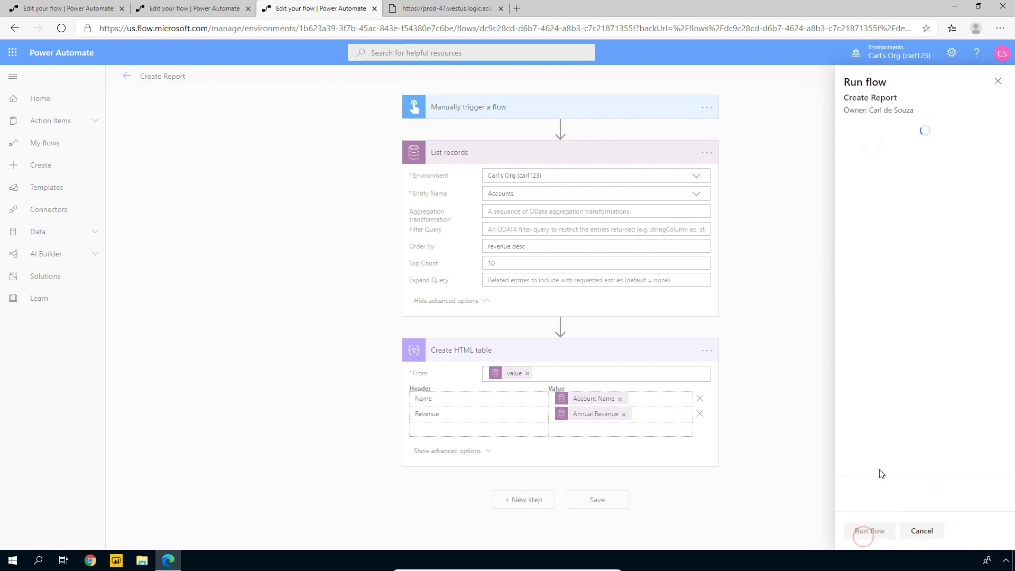
click(941, 173)
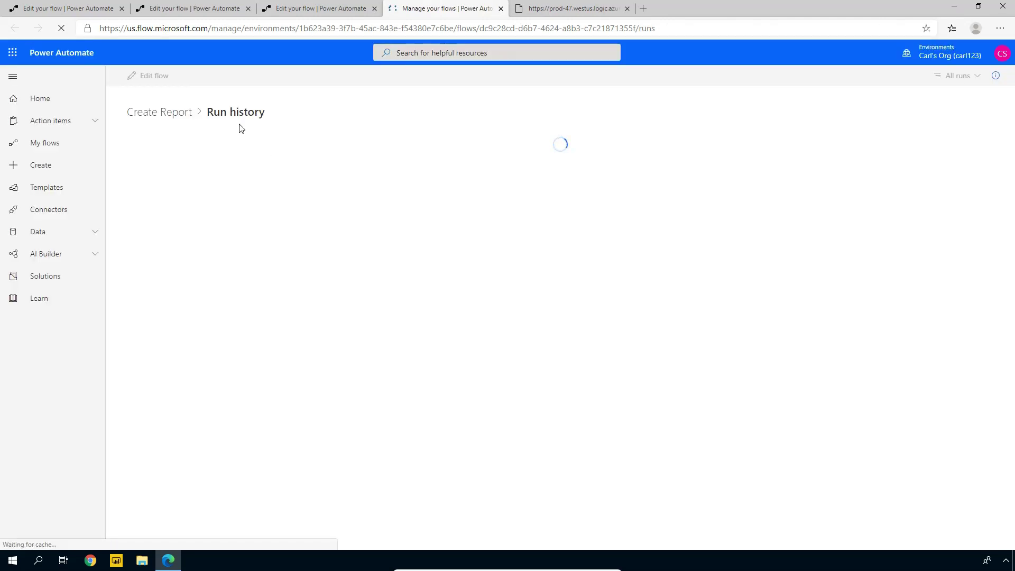
Inspect the latest run's Create HTML table output of account names and revenues, then return to editing
click(217, 171)
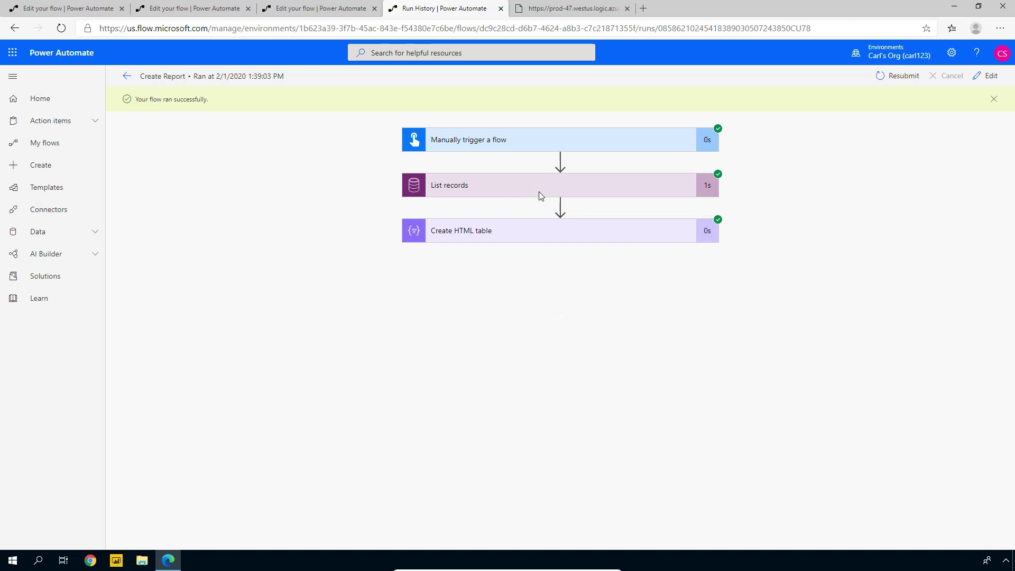
click(510, 236)
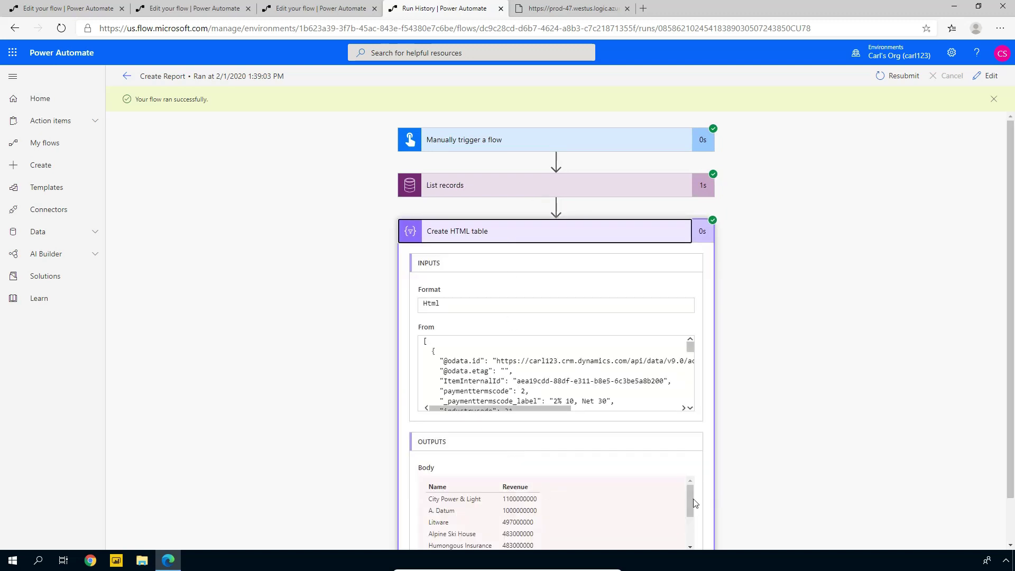
mouse_move(693, 500)
mouse_down()
mouse_move(690, 515)
mouse_move(689, 489)
mouse_up()
drag(1011, 349, 1011, 392)
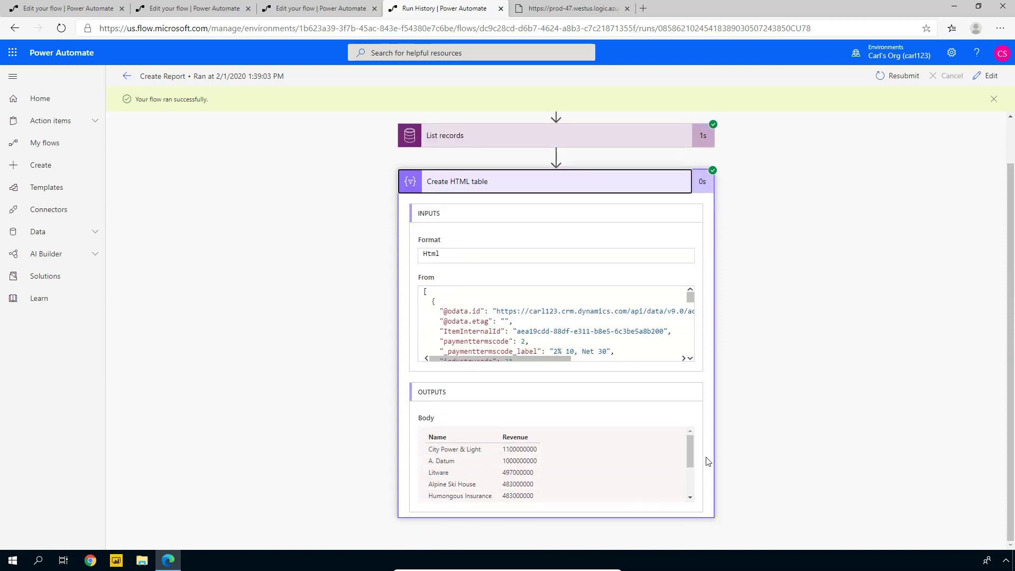
mouse_move(692, 451)
mouse_down()
mouse_move(691, 481)
mouse_move(689, 436)
mouse_up()
scroll(691, 447, down, 2)
scroll(691, 450, up, 2)
click(641, 185)
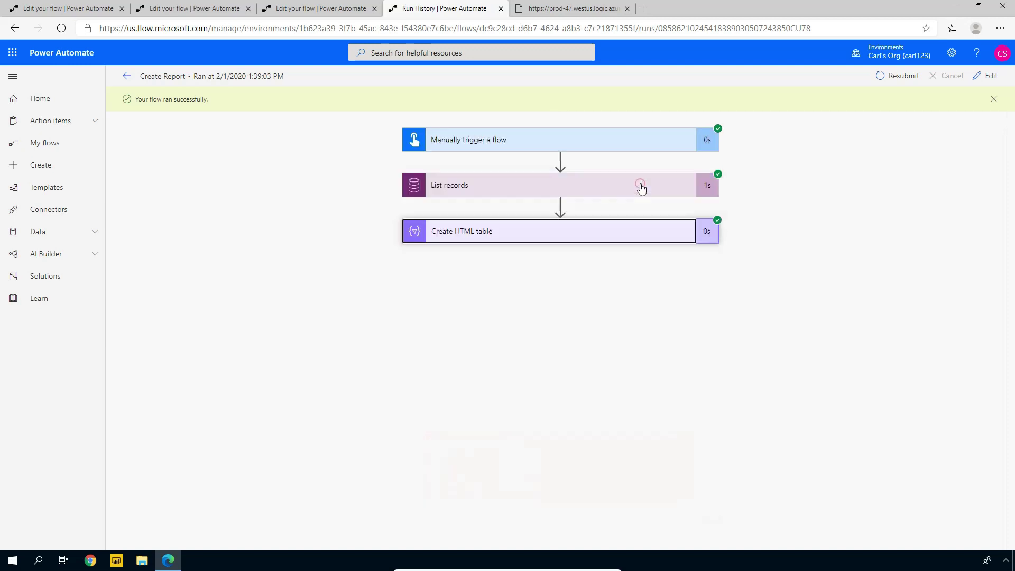
click(555, 324)
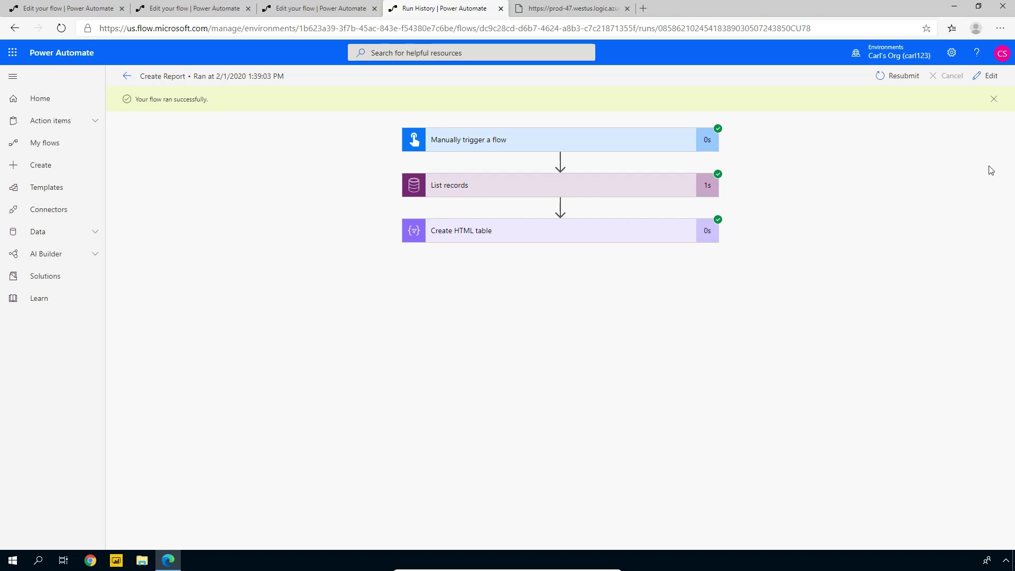
click(989, 76)
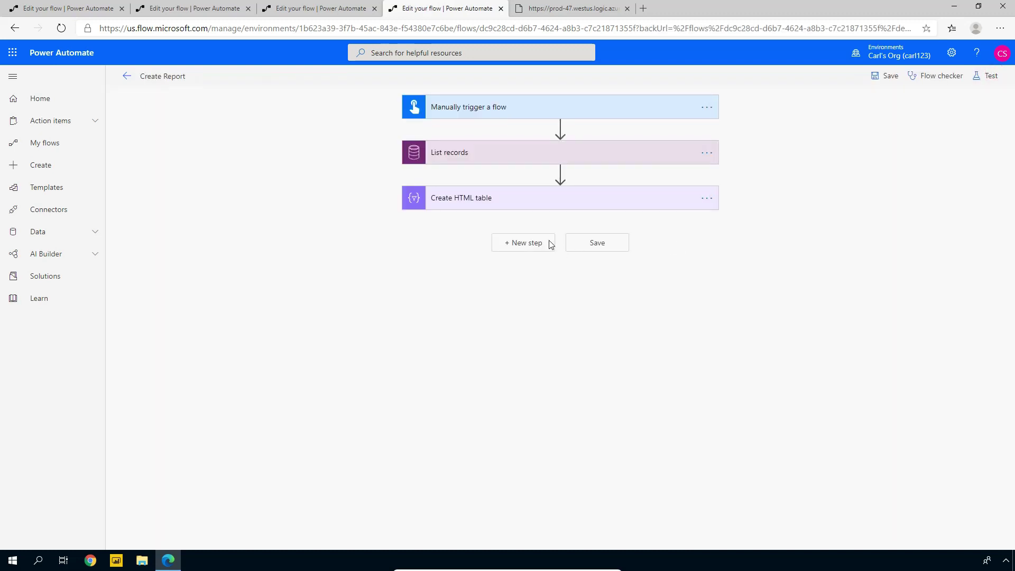
Add an Office 365 Outlook 'Send an email (V2)' action after Create HTML table
click(511, 251)
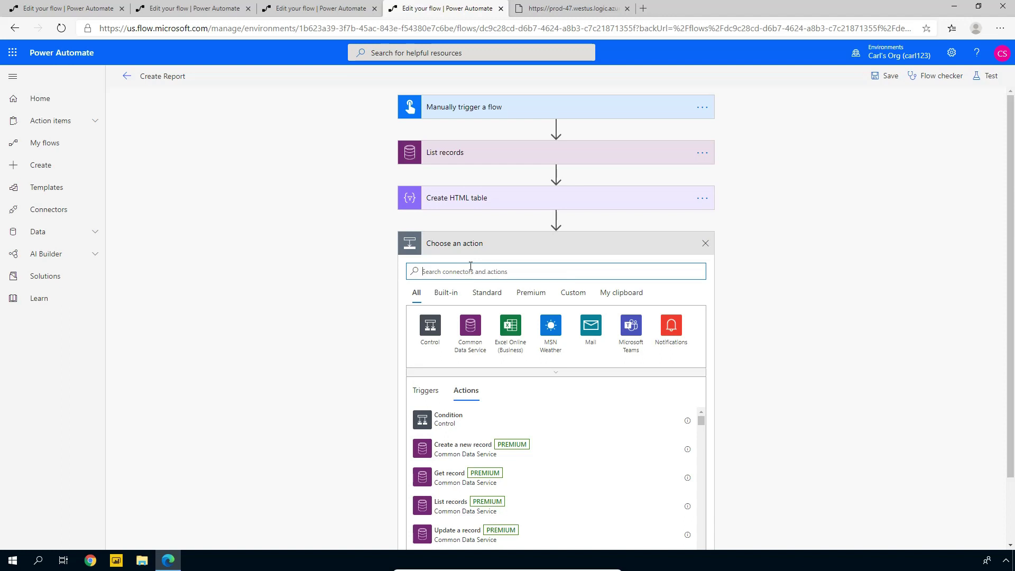
text(Outlook)
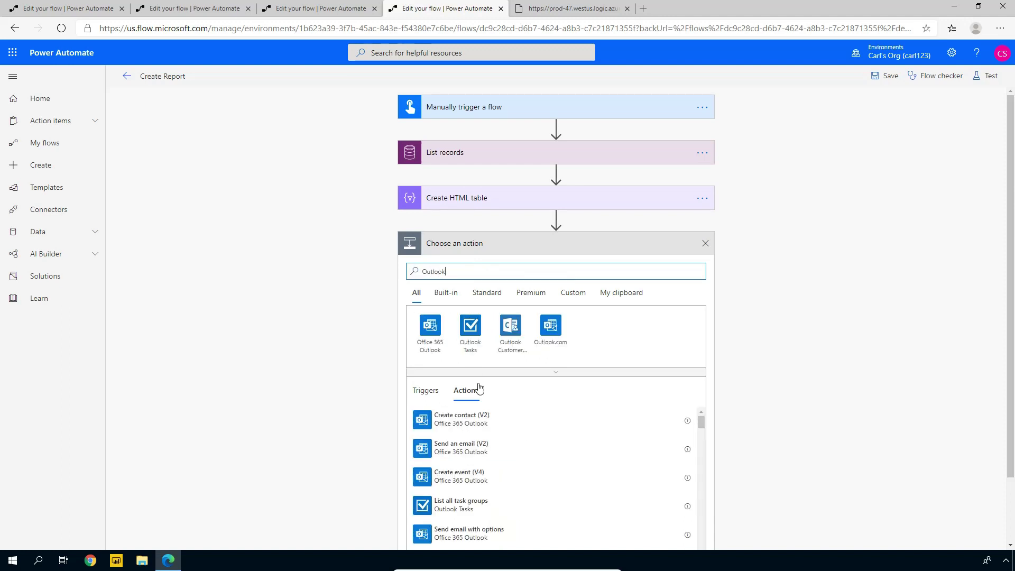
click(470, 452)
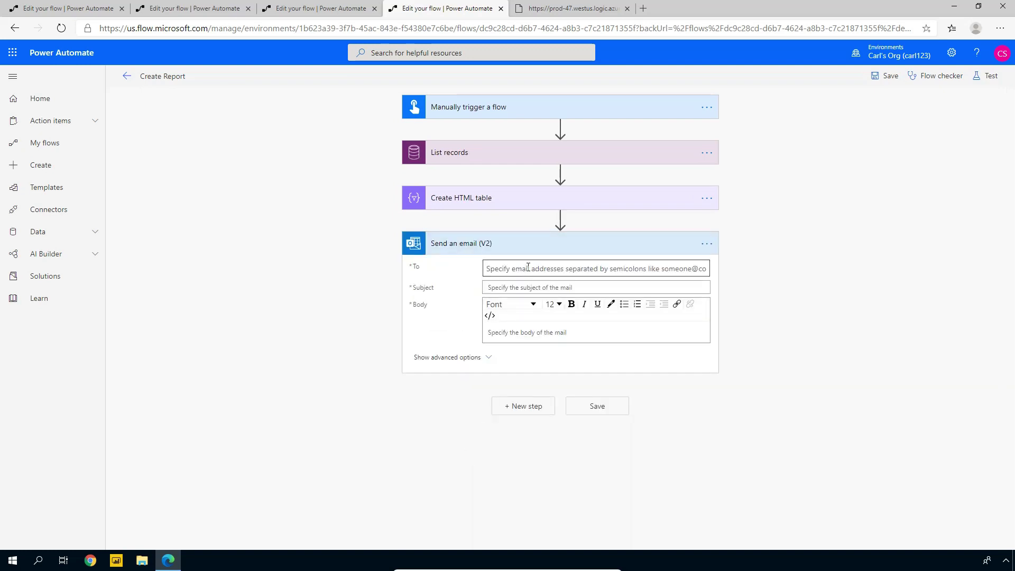
Address the email to the suggested contact with subject 'Top 10 Accounts by Revenue'
click(528, 268)
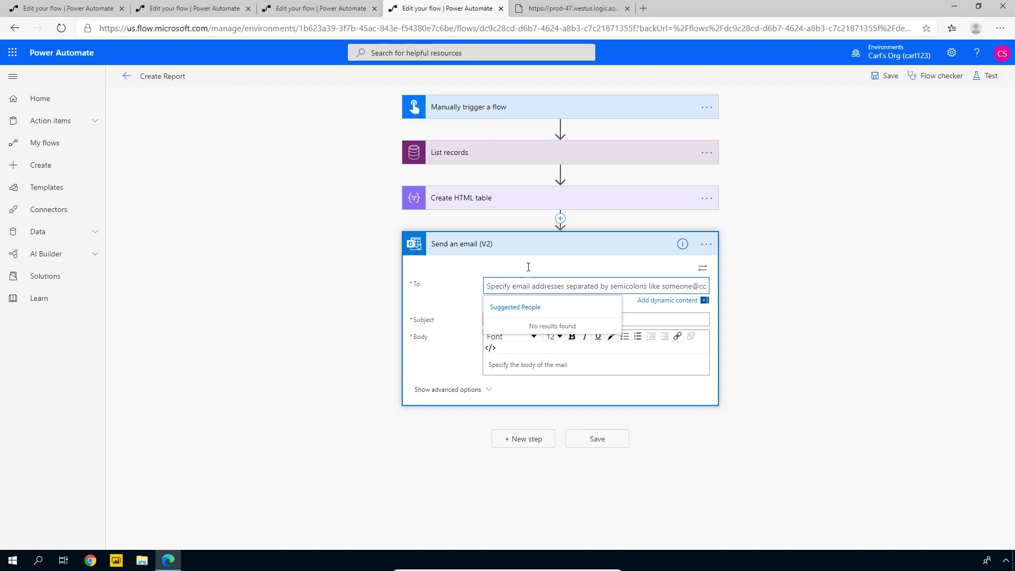
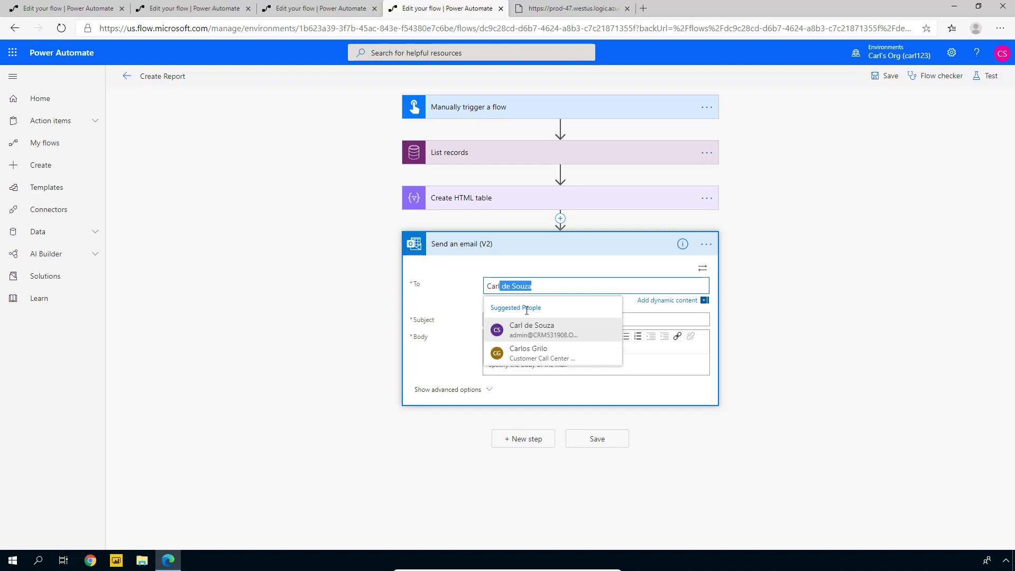
click(523, 332)
click(510, 320)
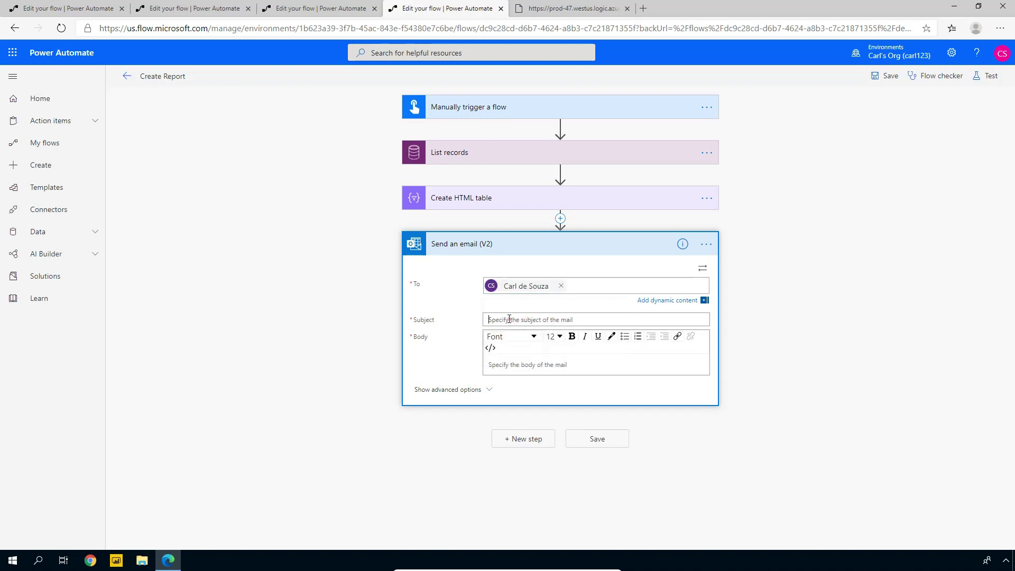
text(Top)
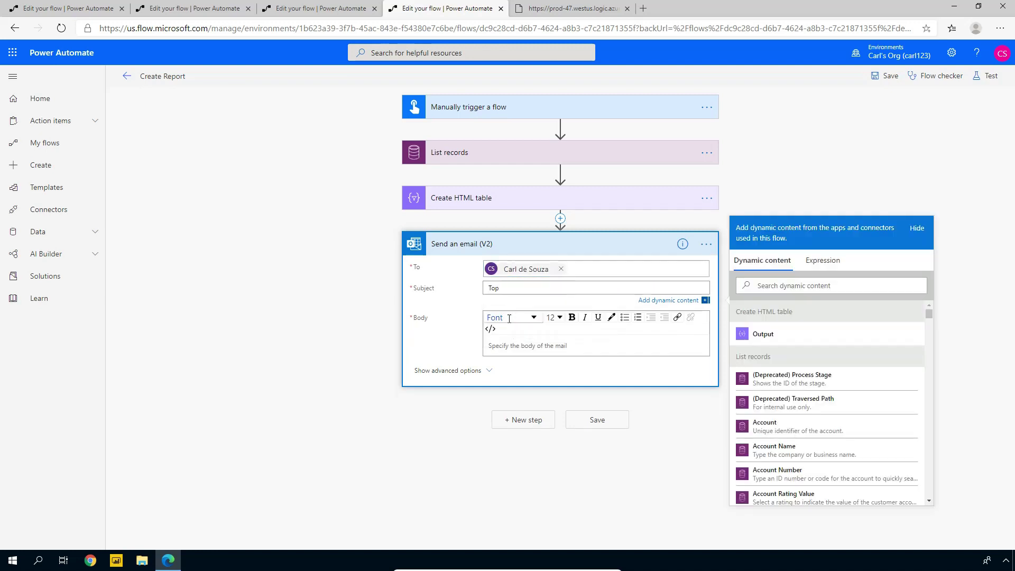
text( 10 Accounts by Revenue)
Write the body 'Here are the top 10 accounts by revenue:' followed by the HTML table Output
click(508, 342)
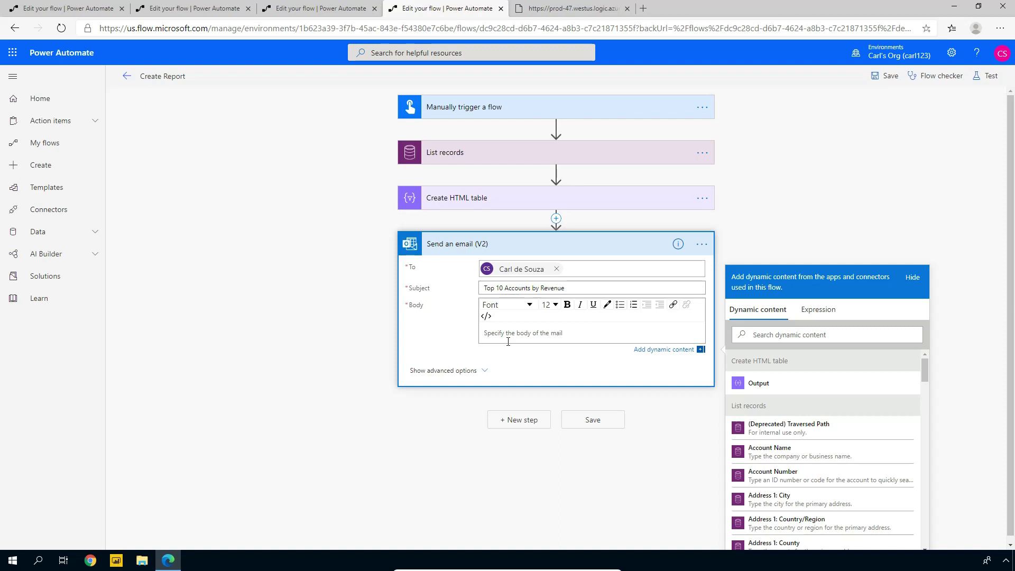
text(Here are the top 10 accounts by revenue:)
key(Return)
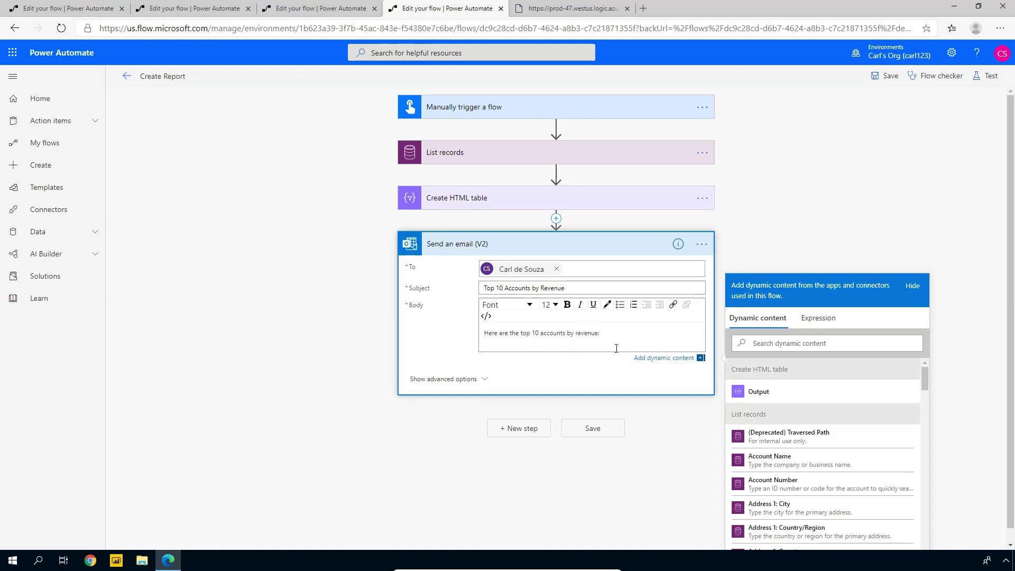
click(761, 392)
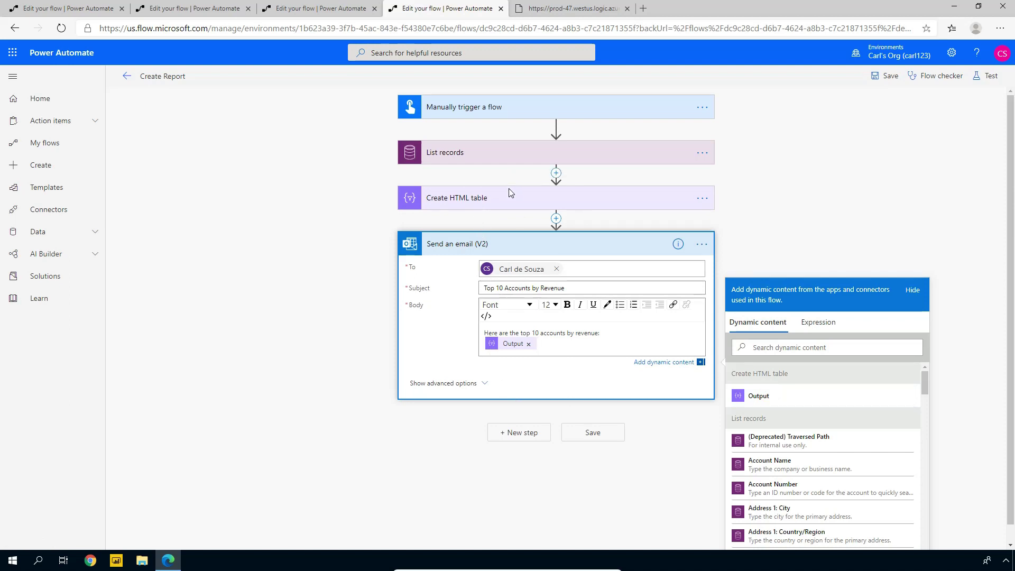
click(528, 368)
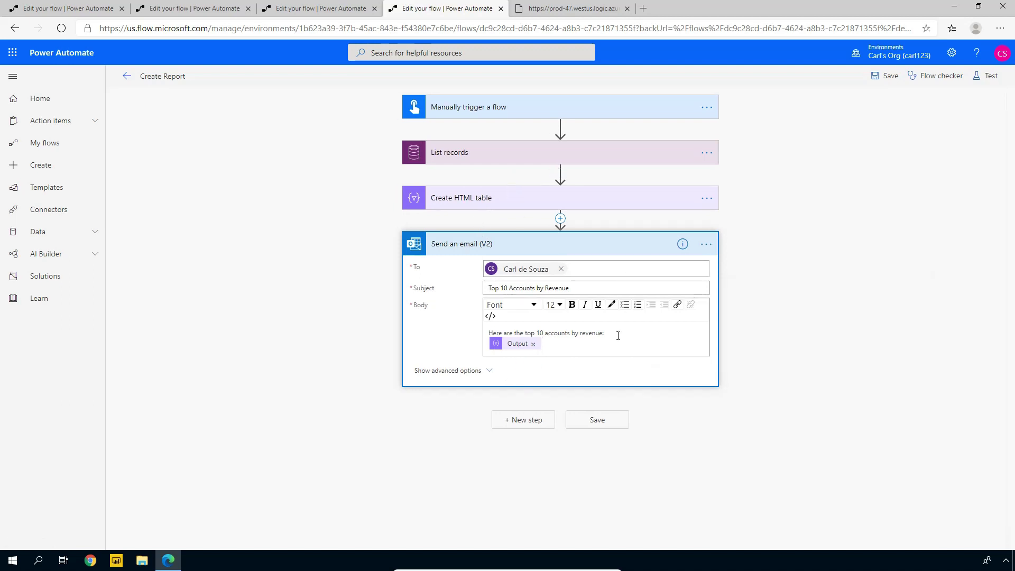
Add a Teams 'Post a message (V3)' step targeting the Warehouse team's General channel
click(525, 421)
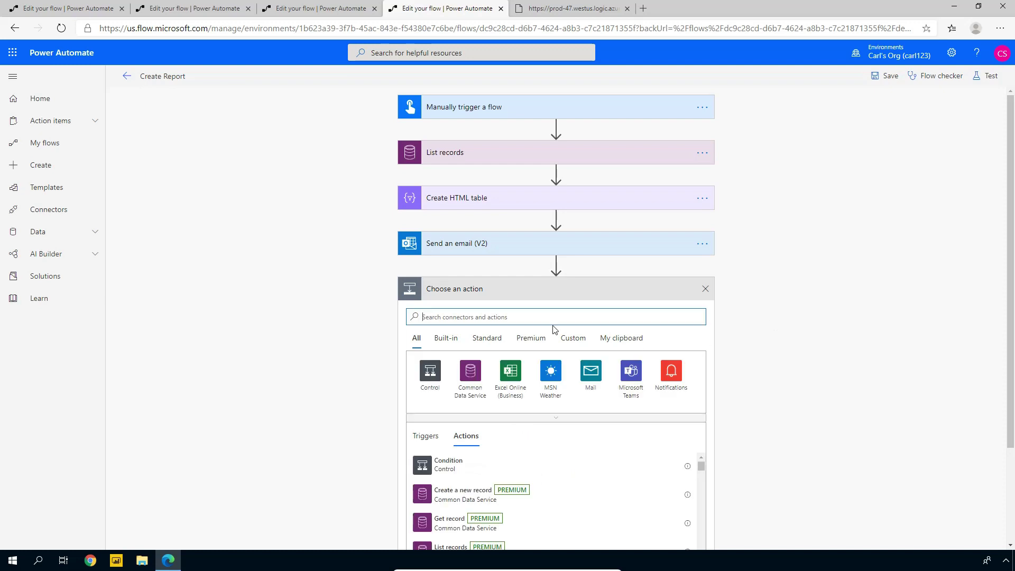
click(630, 371)
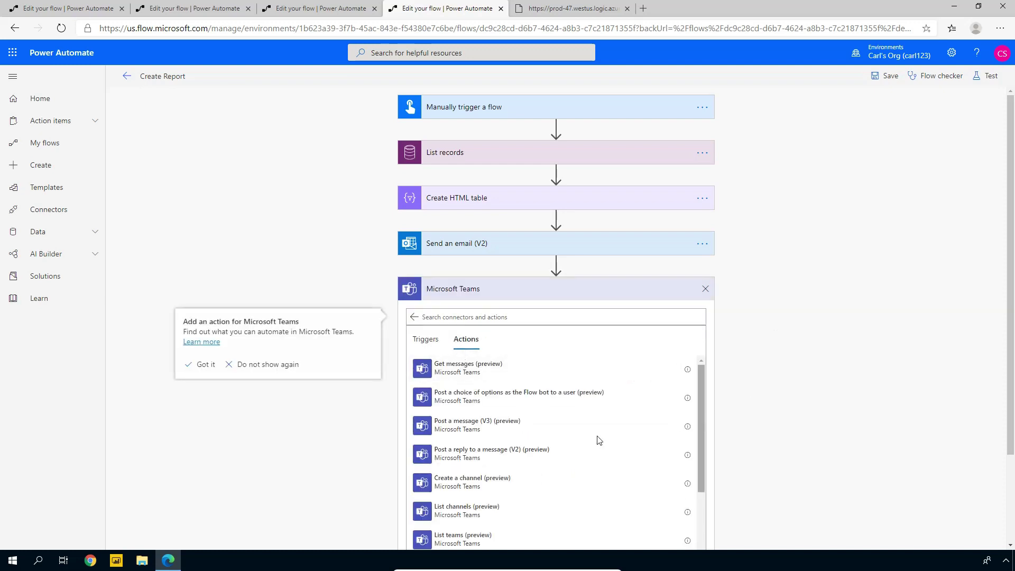
click(448, 430)
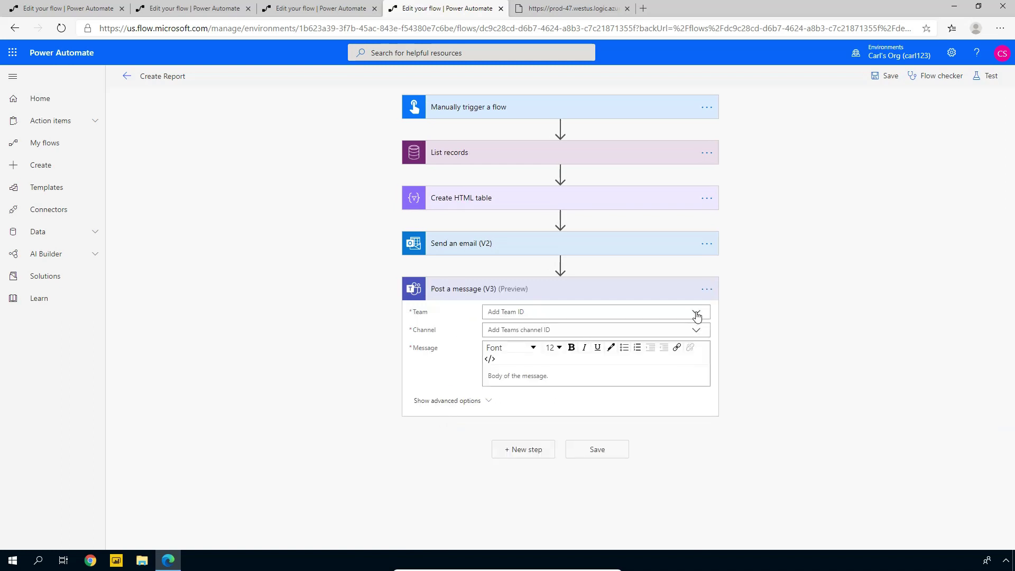
click(697, 313)
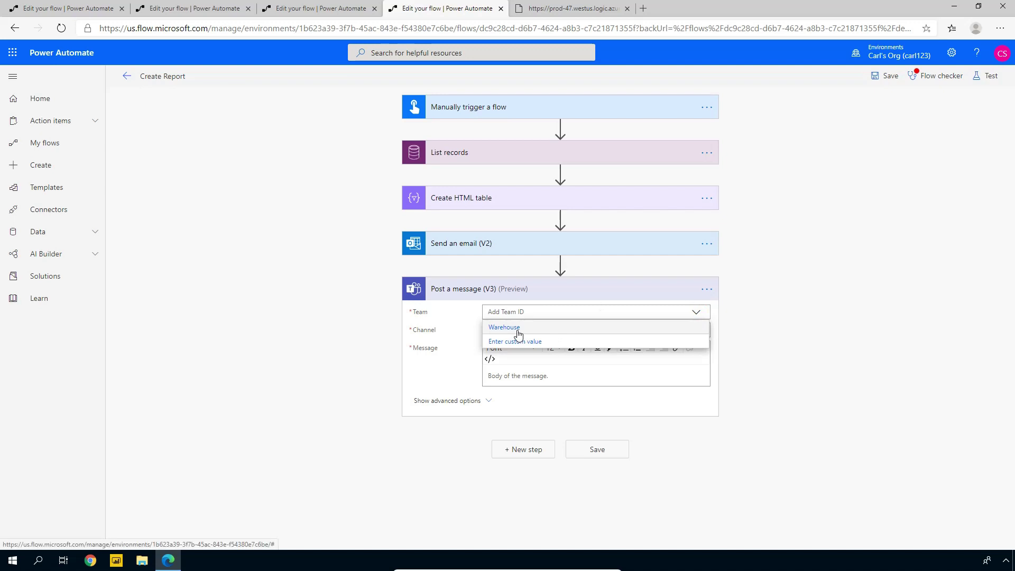
click(517, 331)
click(697, 330)
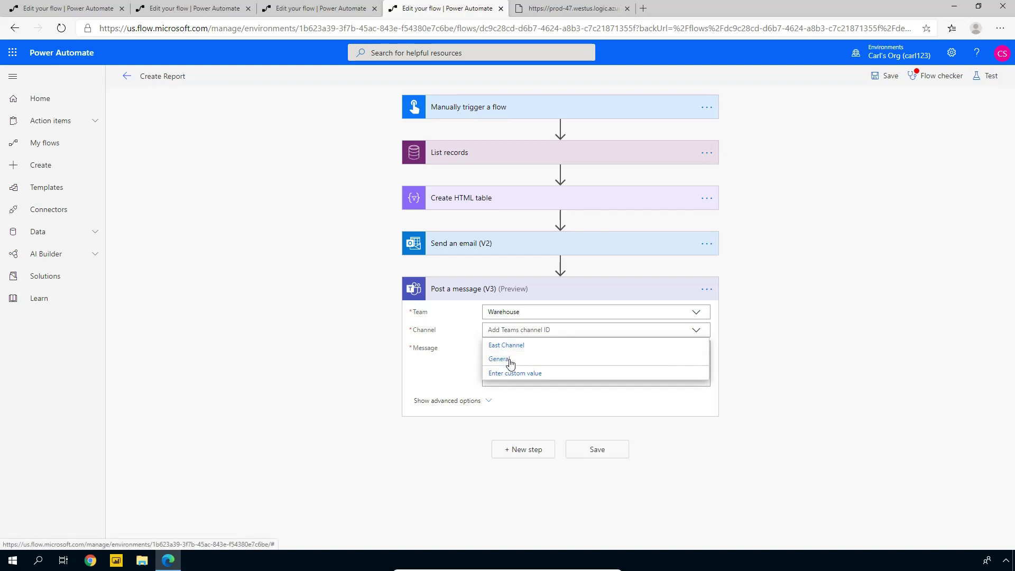
click(510, 359)
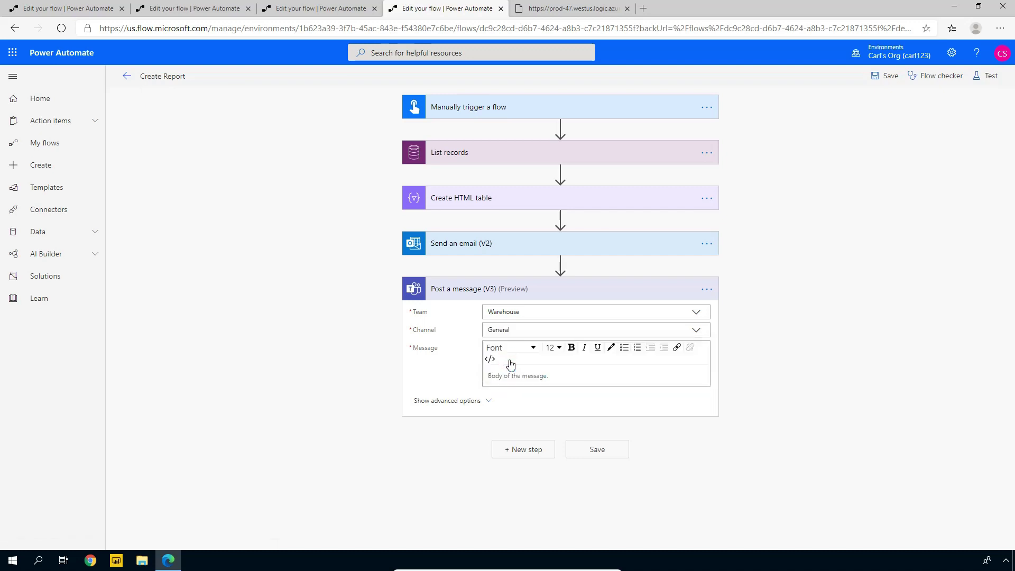
click(506, 377)
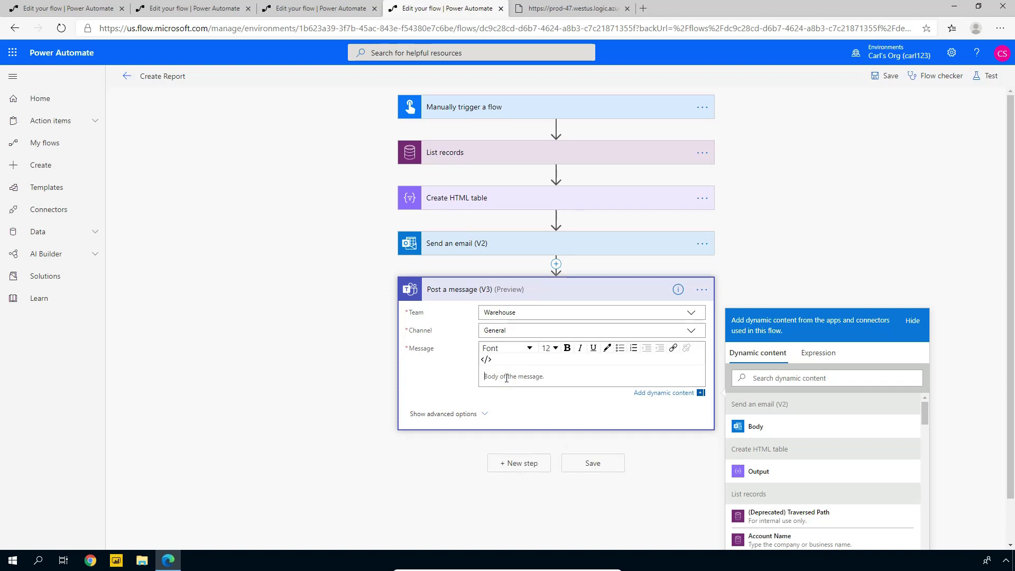
Set the Teams message to 'Here are a list of the top 10 accounts by revenue:' plus the table Output, and save
text(Here are a list of the top 10 accounts by revenue:)
key(Return)
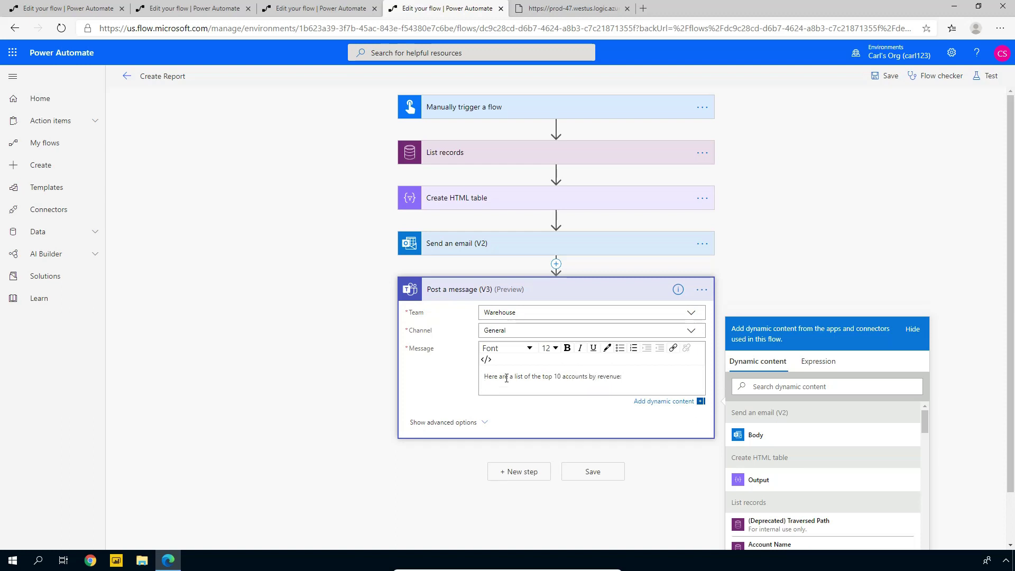
click(760, 480)
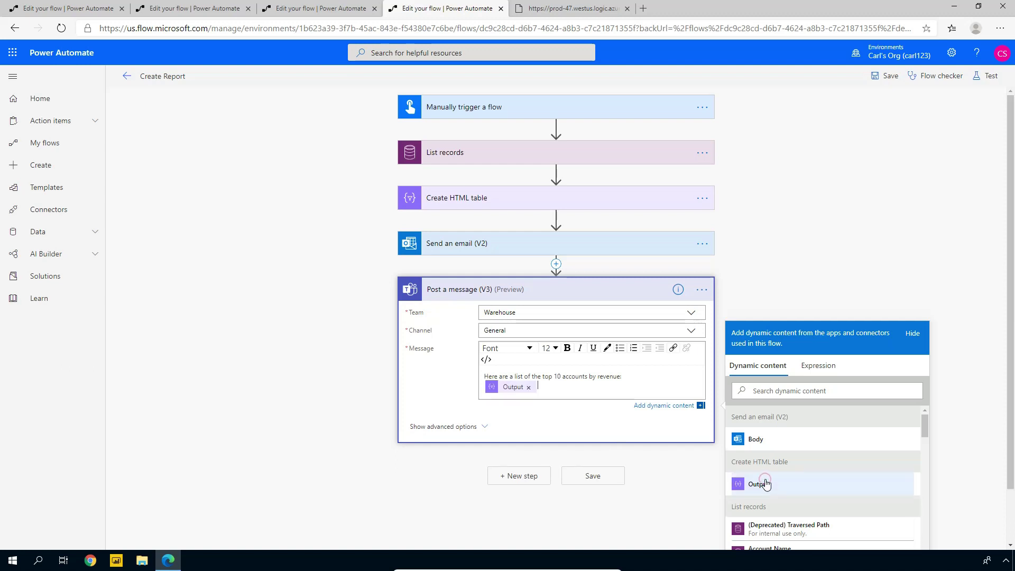
click(591, 477)
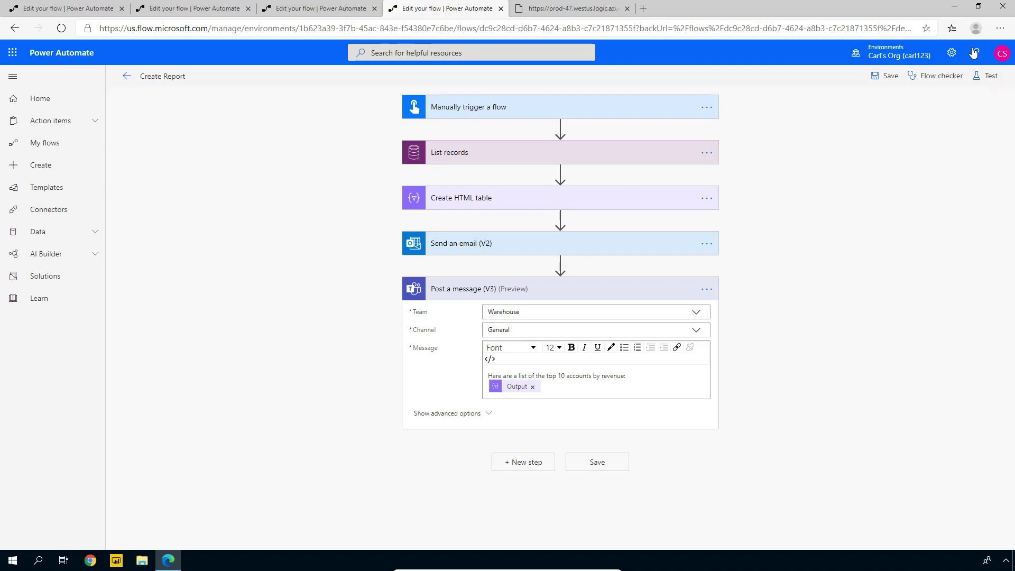
Save and manually test the flow, confirming its connections, then open the run history
click(986, 77)
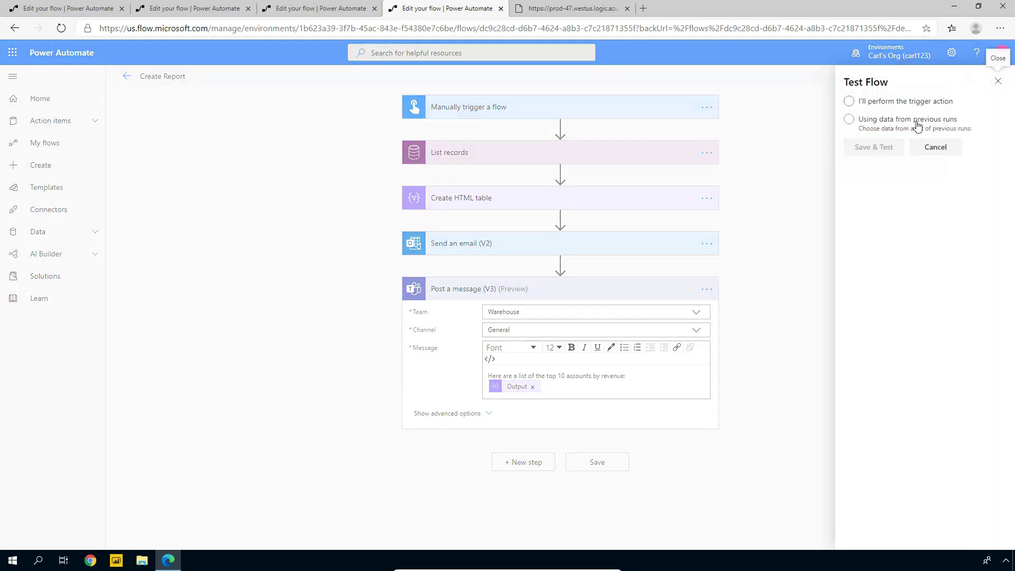
click(902, 101)
click(882, 150)
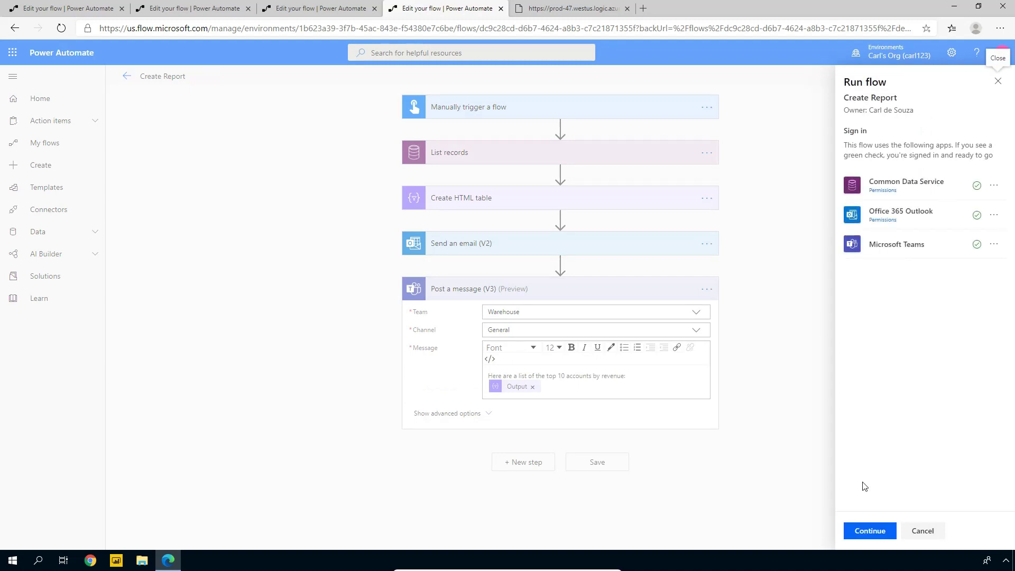
click(880, 530)
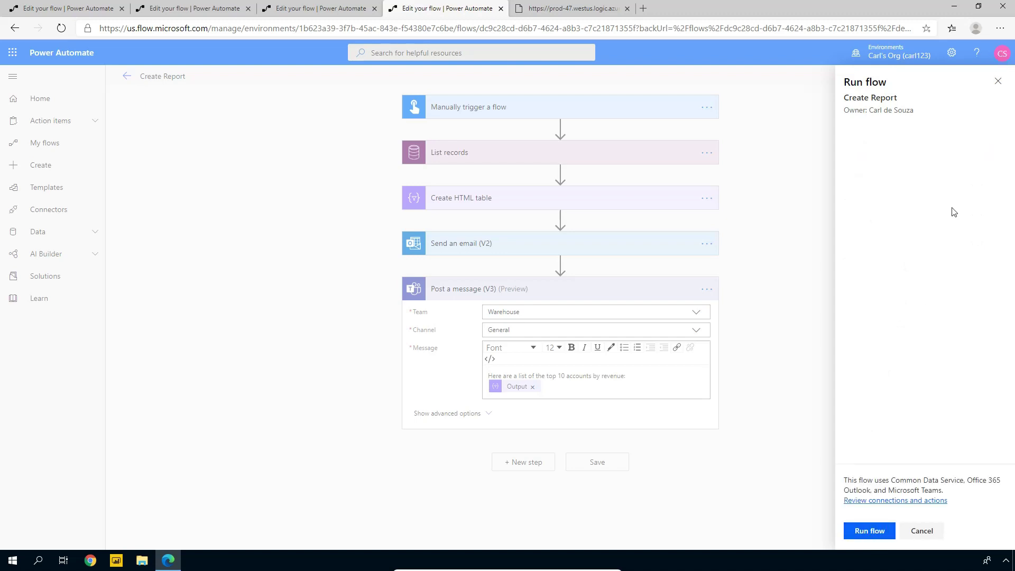
click(871, 535)
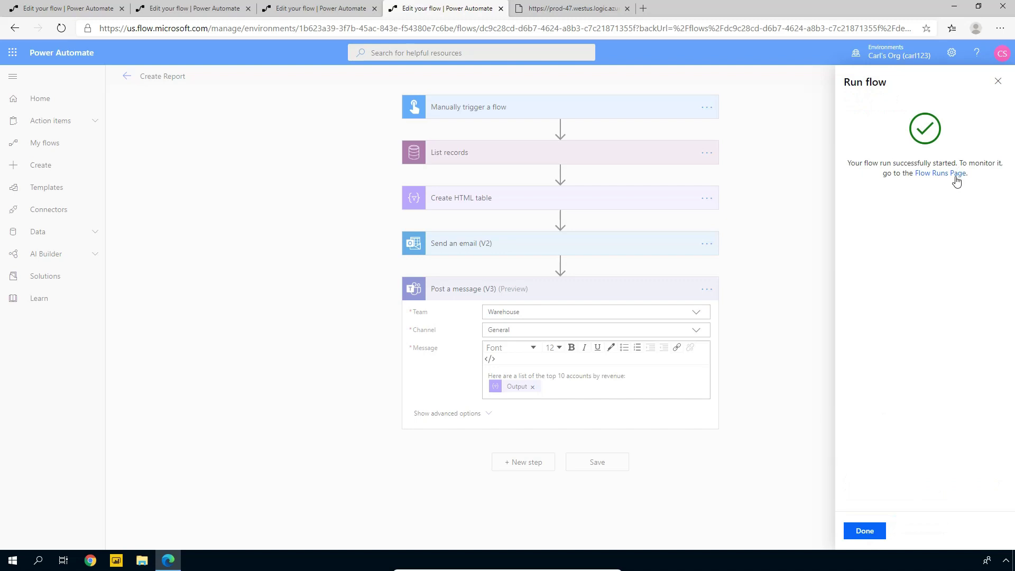
click(956, 174)
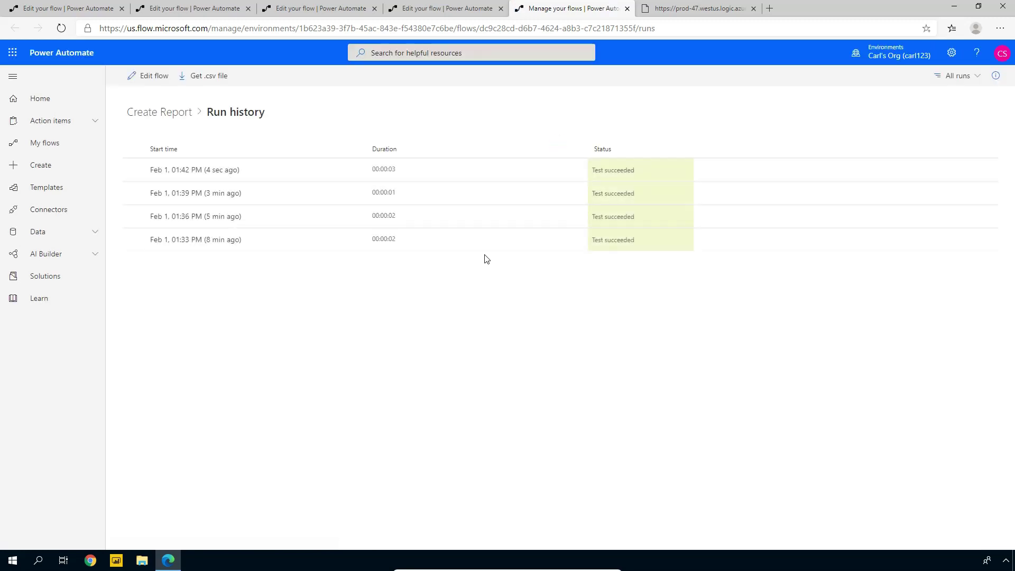
Check the latest run's step results, then open Outlook in a new browser tab
click(218, 170)
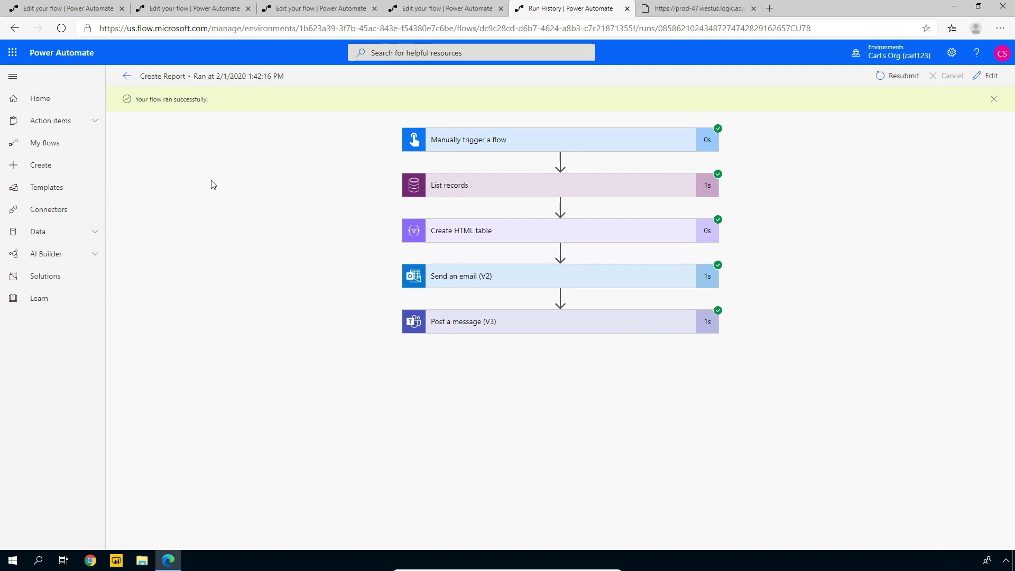
click(12, 53)
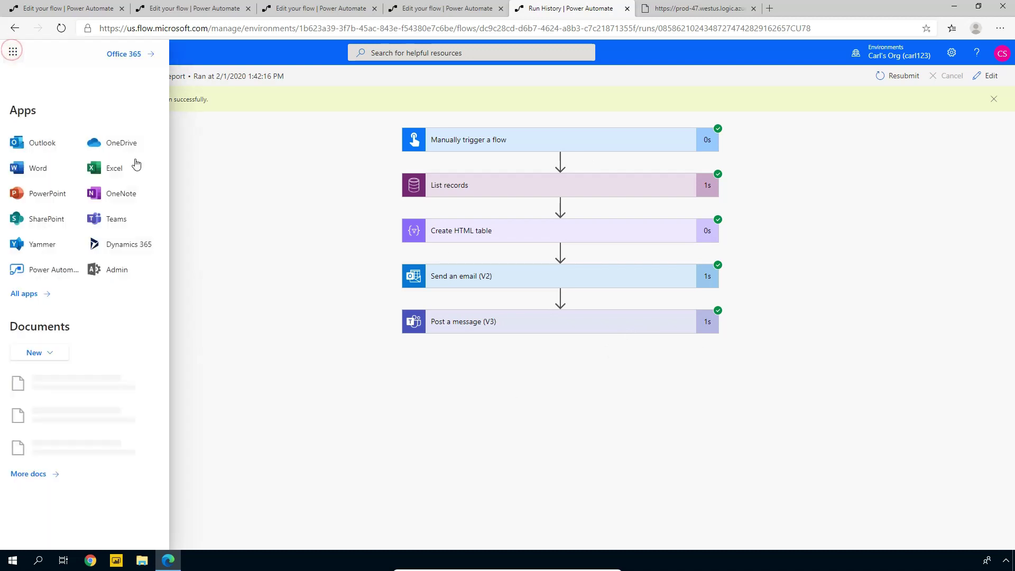
right_click(42, 143)
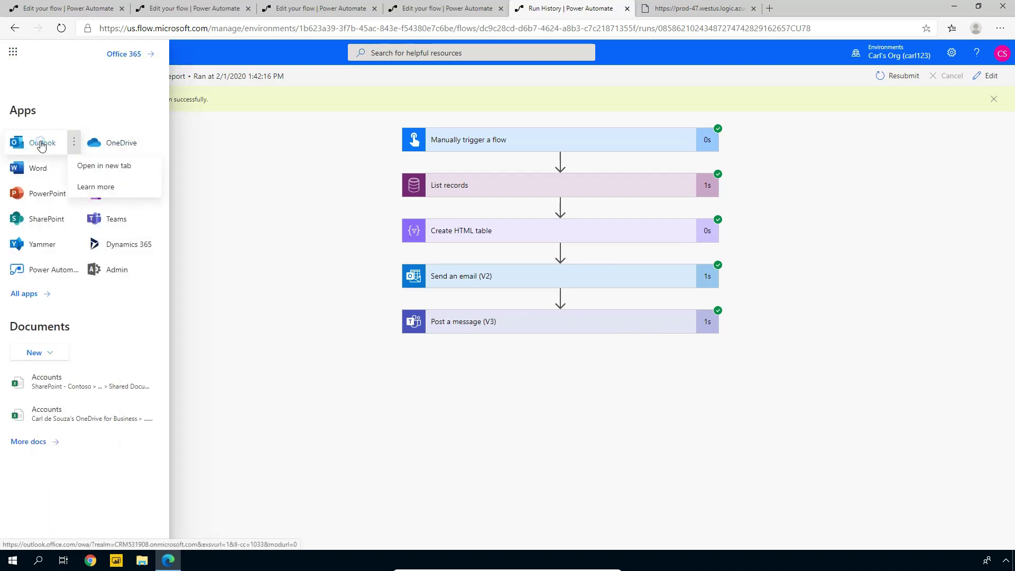
click(82, 167)
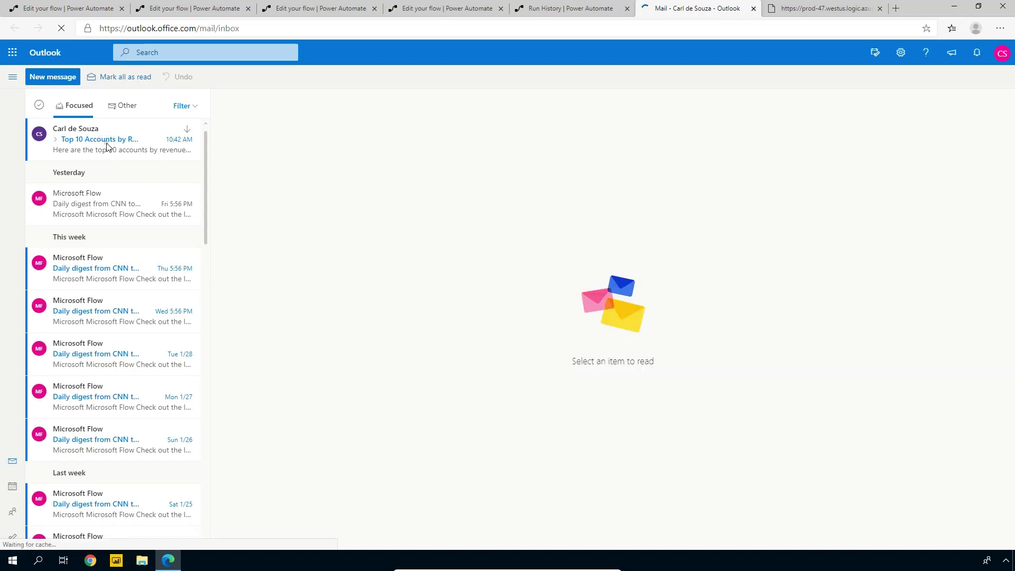
Read the 'Top 10 Accounts by Revenue' email's Name/Revenue table, then open Teams in a new tab
click(107, 147)
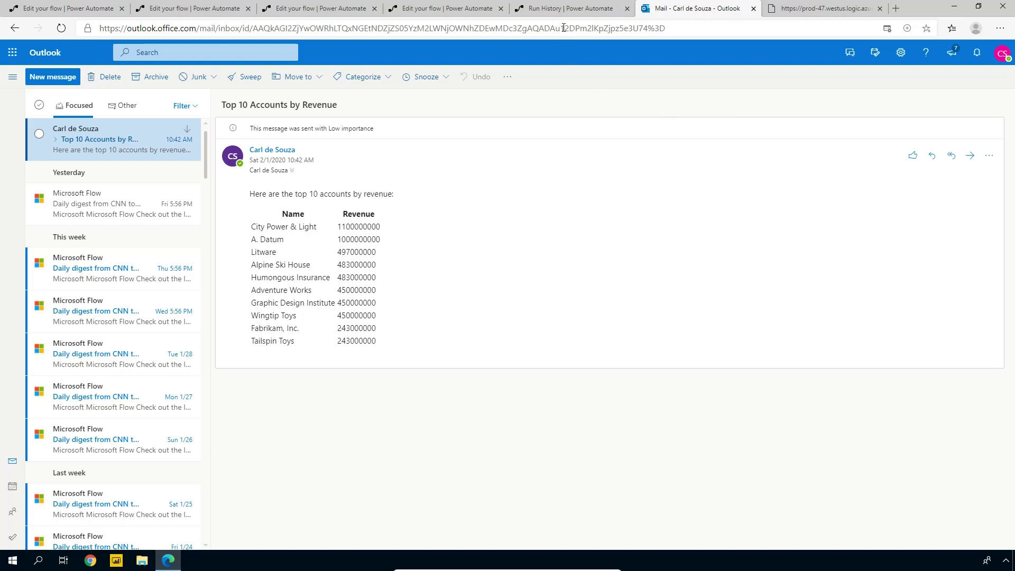
click(12, 52)
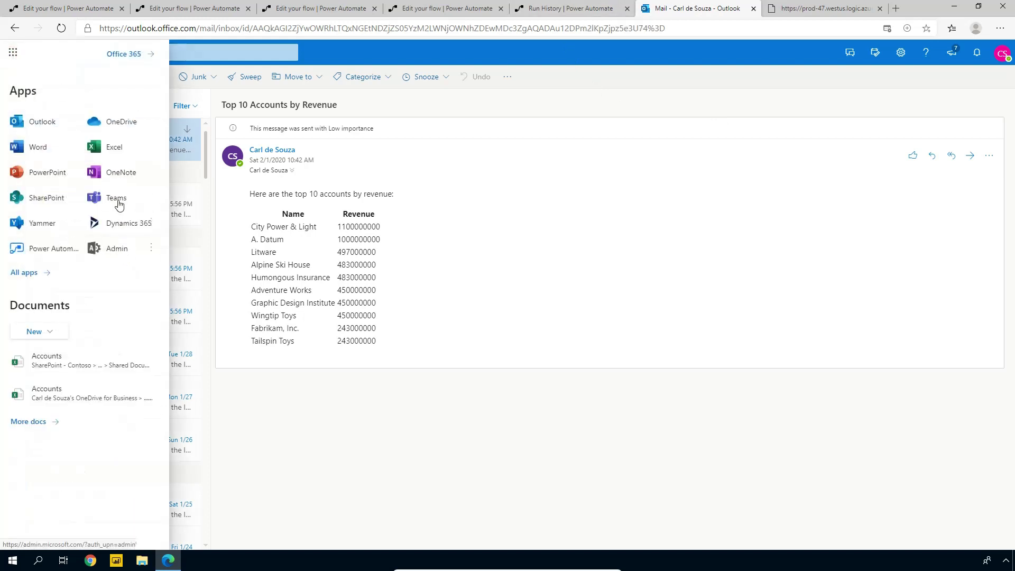
right_click(117, 198)
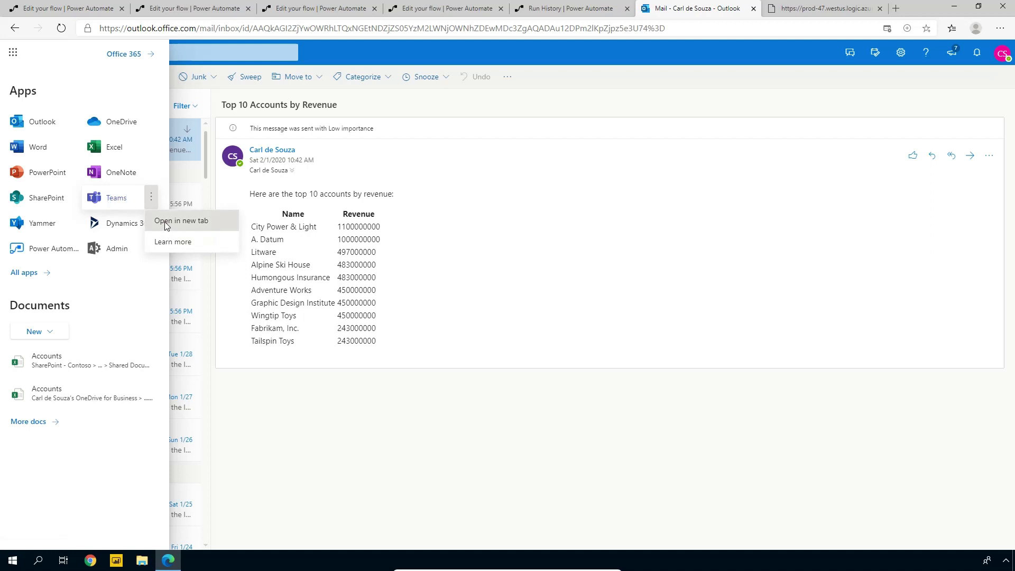
click(167, 221)
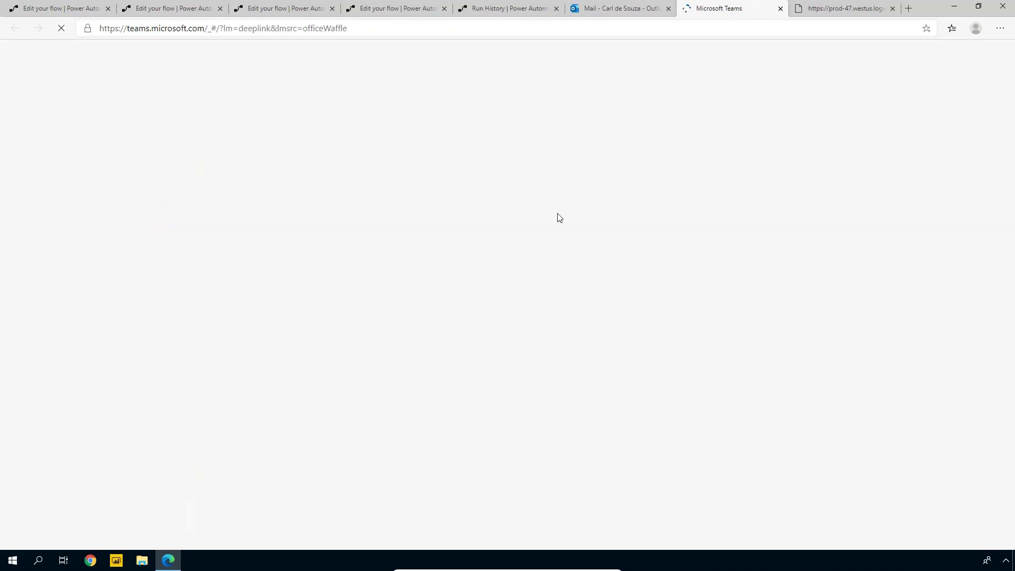